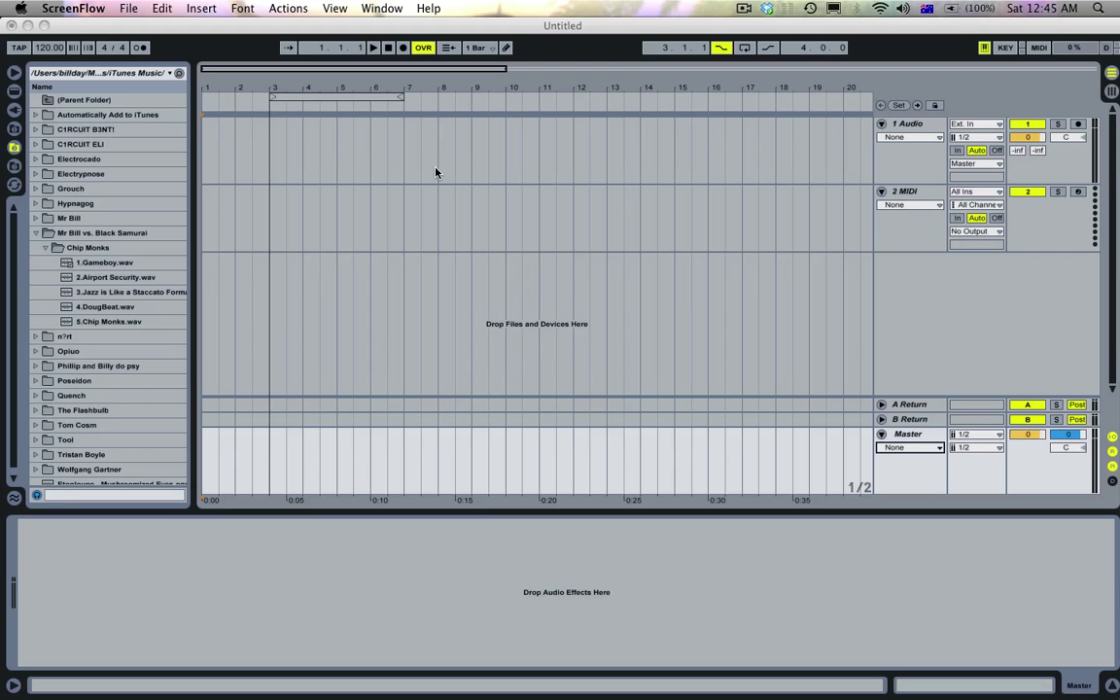
Step: Move the four-bar loop brace so it starts at bar 5 of the arrangement
{"action": "left_click", "coordinate": [295, 98]}
{"action": "left_click_drag", "start_coordinate": [294, 99], "coordinate": [368, 93]}
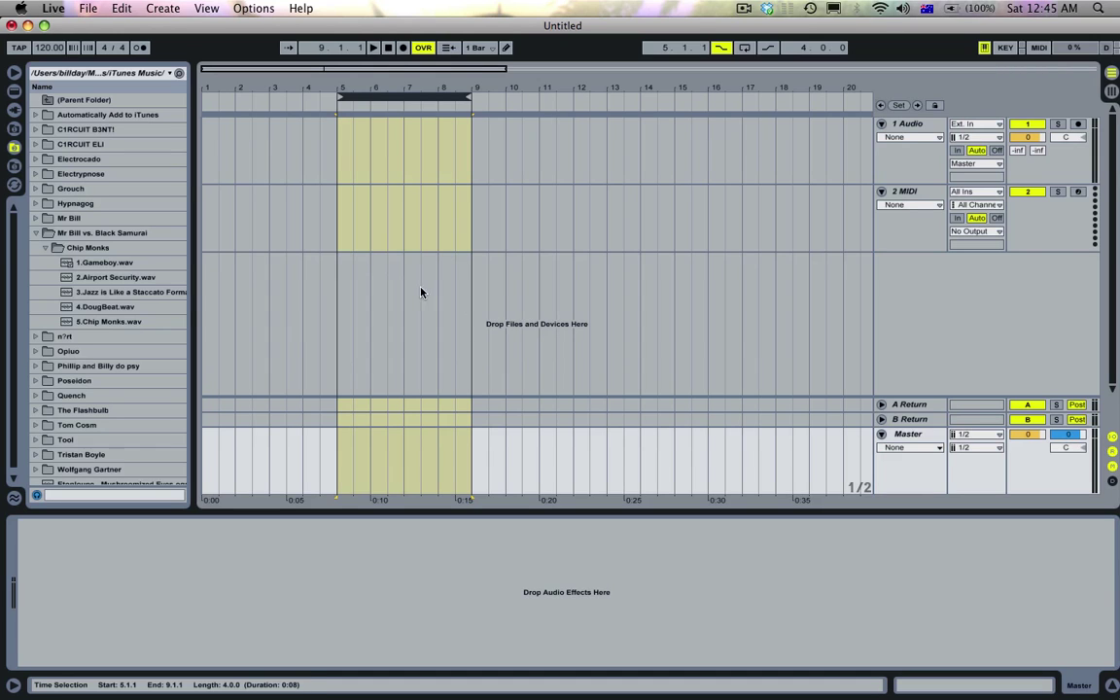
Step: Show the Master track's Mixer Song Tempo automation and add a 120 BPM breakpoint at bar 3
{"action": "left_click", "coordinate": [924, 452]}
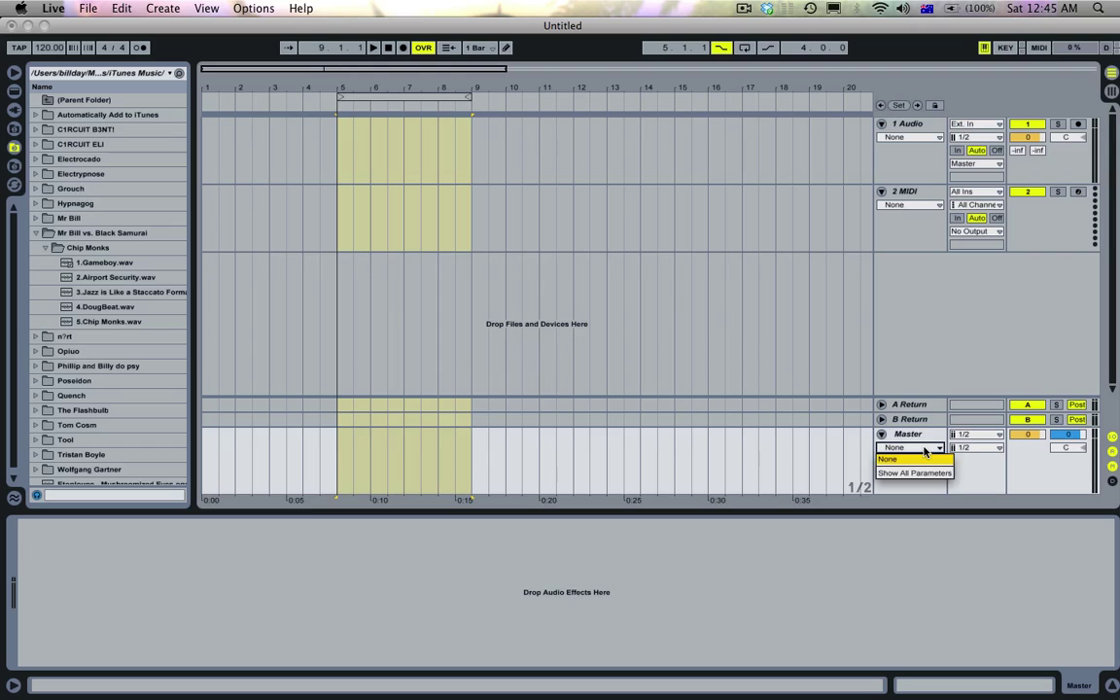
{"action": "left_click", "coordinate": [922, 471]}
{"action": "left_click", "coordinate": [912, 448]}
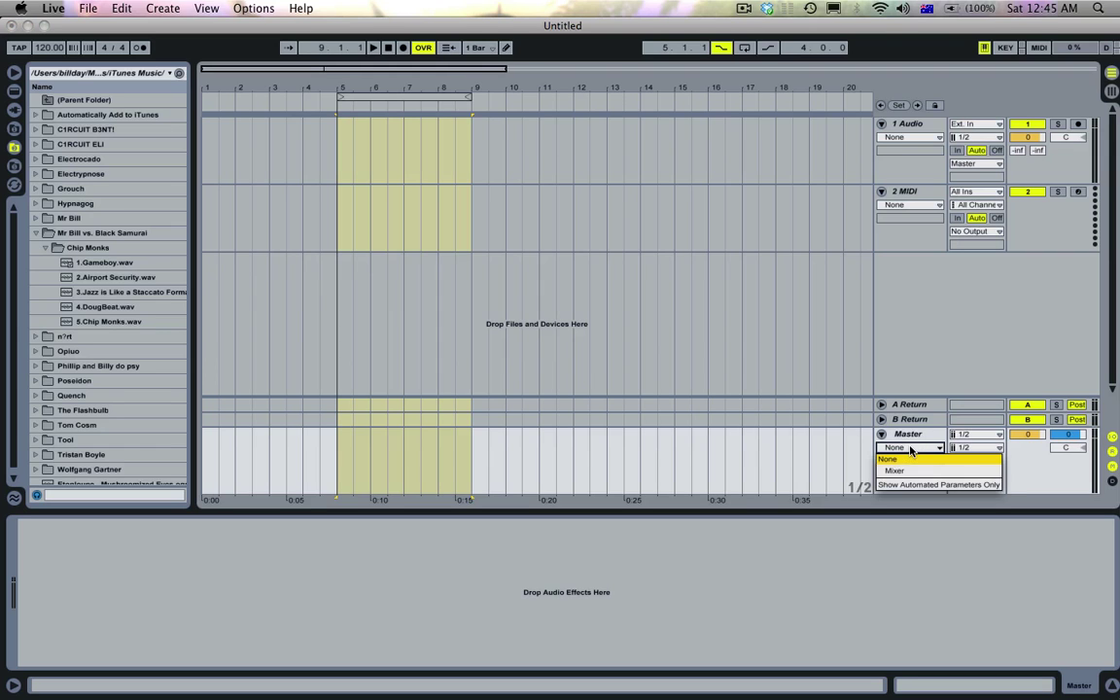
{"action": "left_click", "coordinate": [907, 472]}
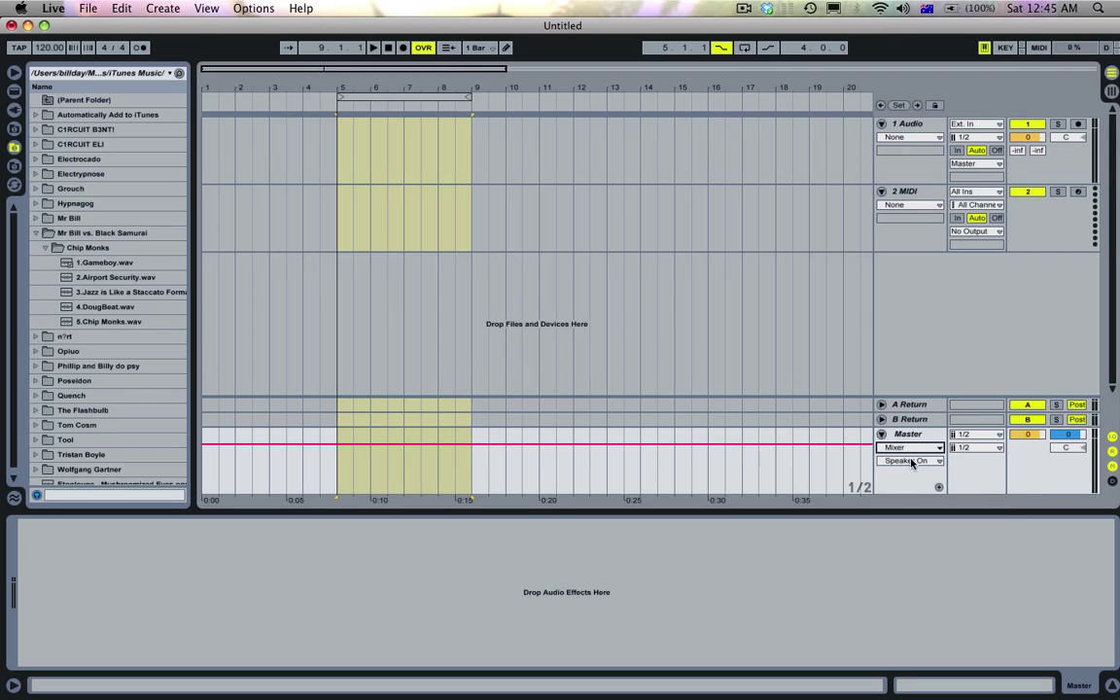
{"action": "left_click", "coordinate": [910, 463]}
{"action": "left_click", "coordinate": [907, 510]}
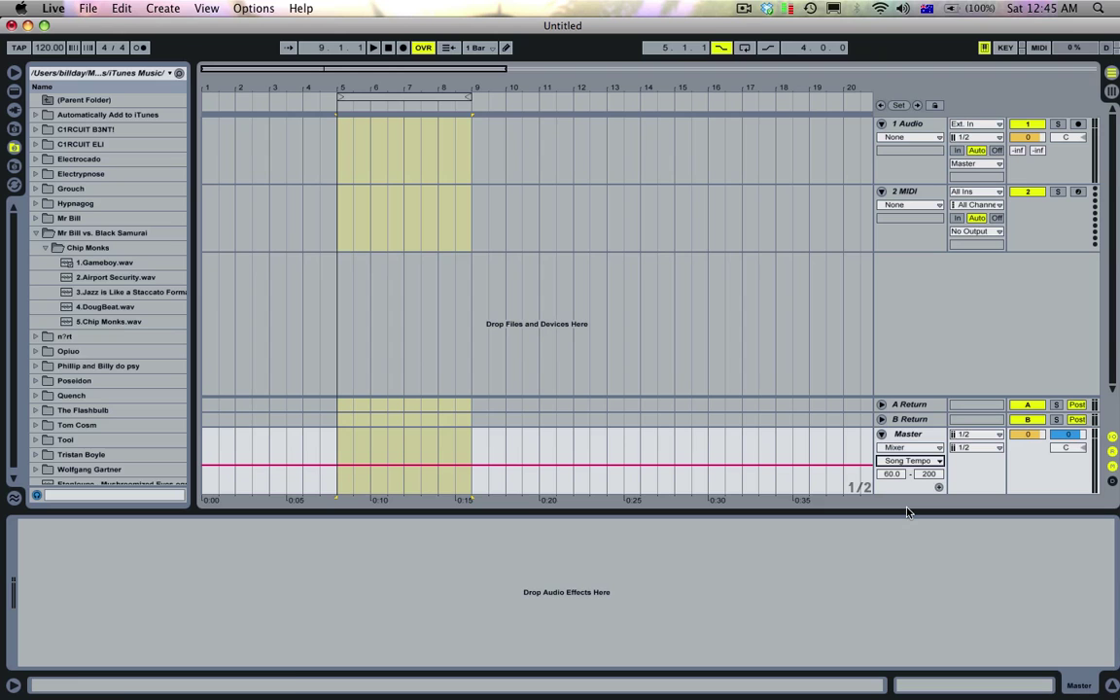
{"action": "left_click", "coordinate": [270, 468]}
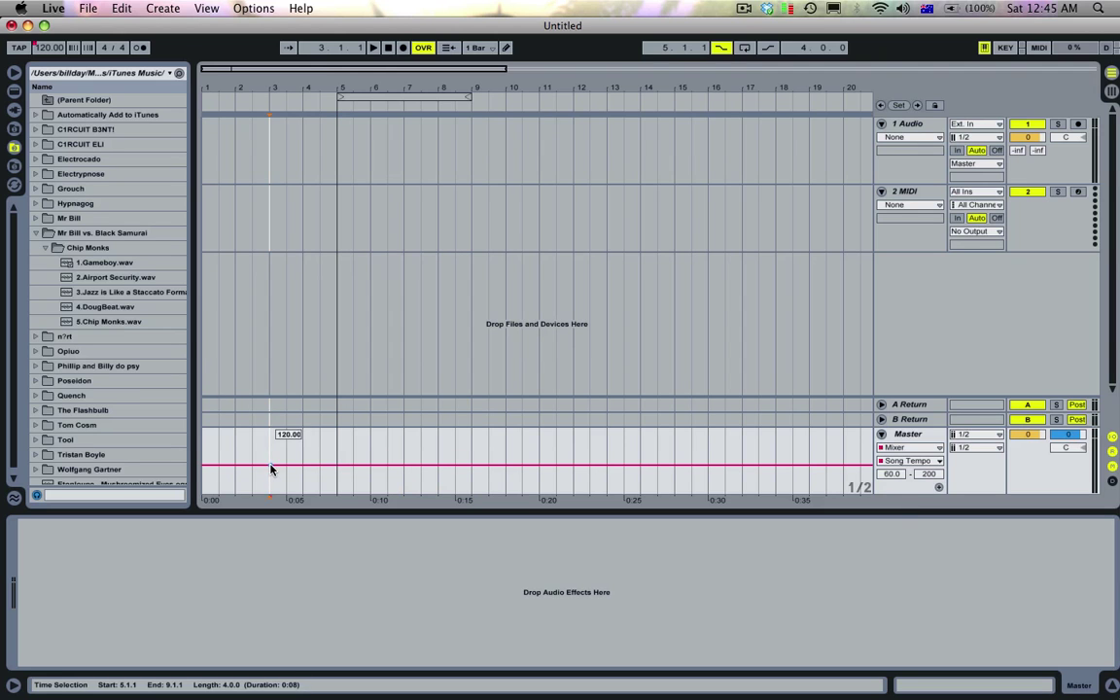
Step: Place 1.Gameboy.wav from the Chip Monks folder at the start of the 1 Audio track
{"action": "left_click", "coordinate": [100, 262]}
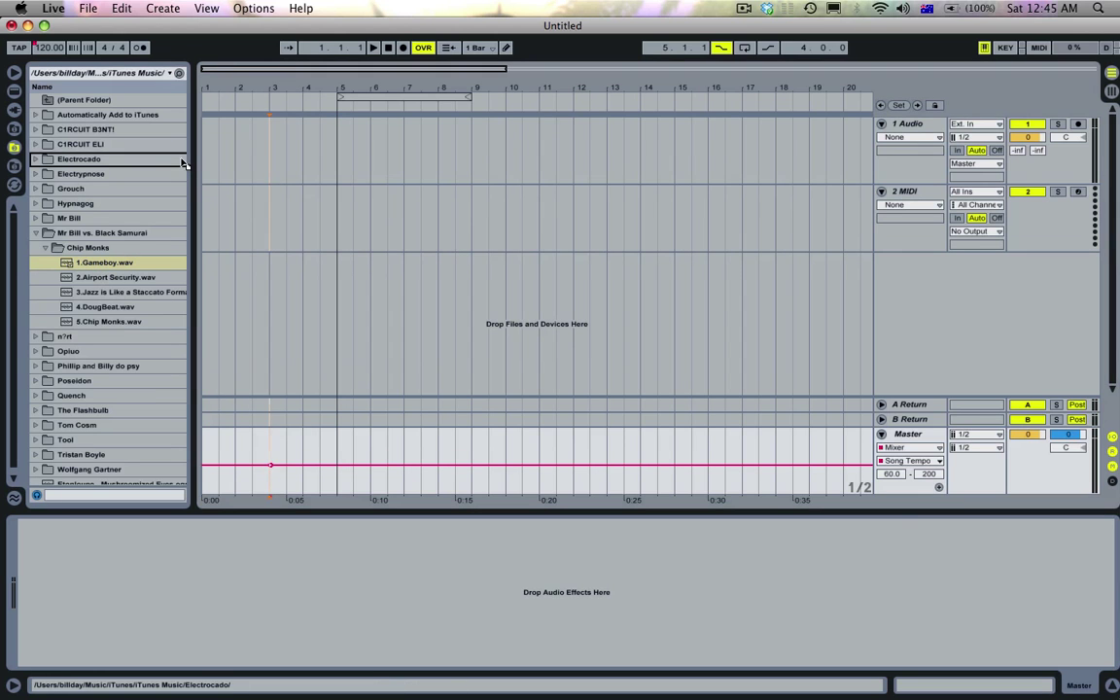
{"action": "mouse_move", "coordinate": [182, 162]}
{"action": "left_mouse_down"}
{"action": "mouse_move", "coordinate": [175, 142]}
{"action": "mouse_move", "coordinate": [202, 158]}
{"action": "left_mouse_up"}
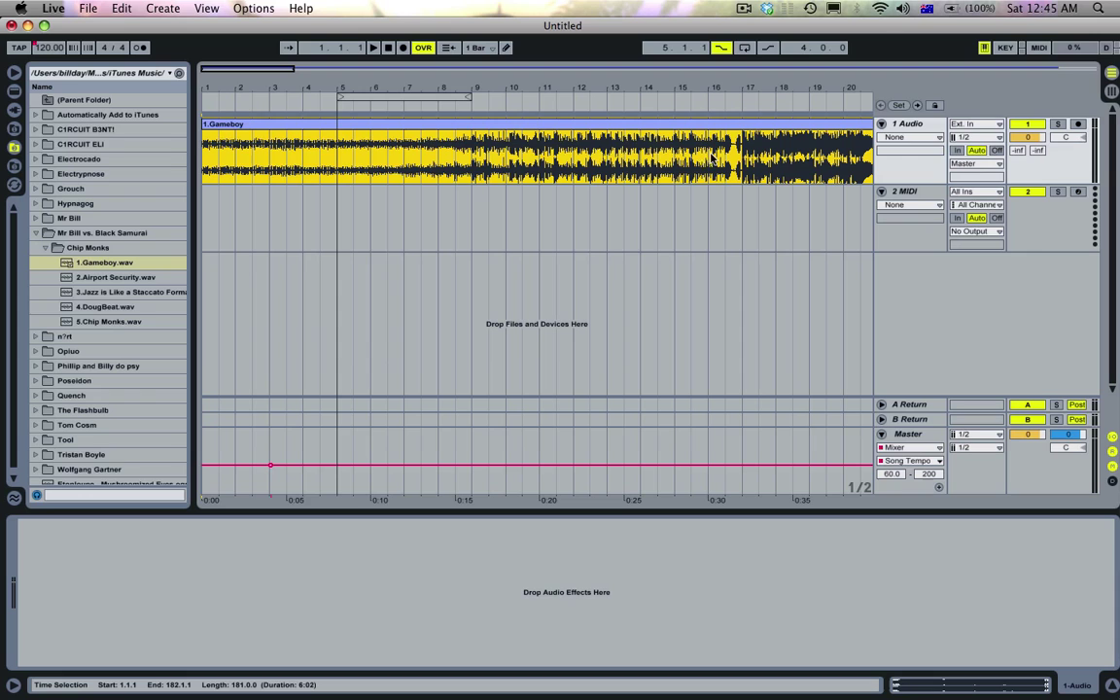
Step: Cut away everything before bar 17 of the Gameboy clip and move the remainder to bar 5
{"action": "left_click", "coordinate": [455, 155]}
{"action": "left_click", "coordinate": [742, 173]}
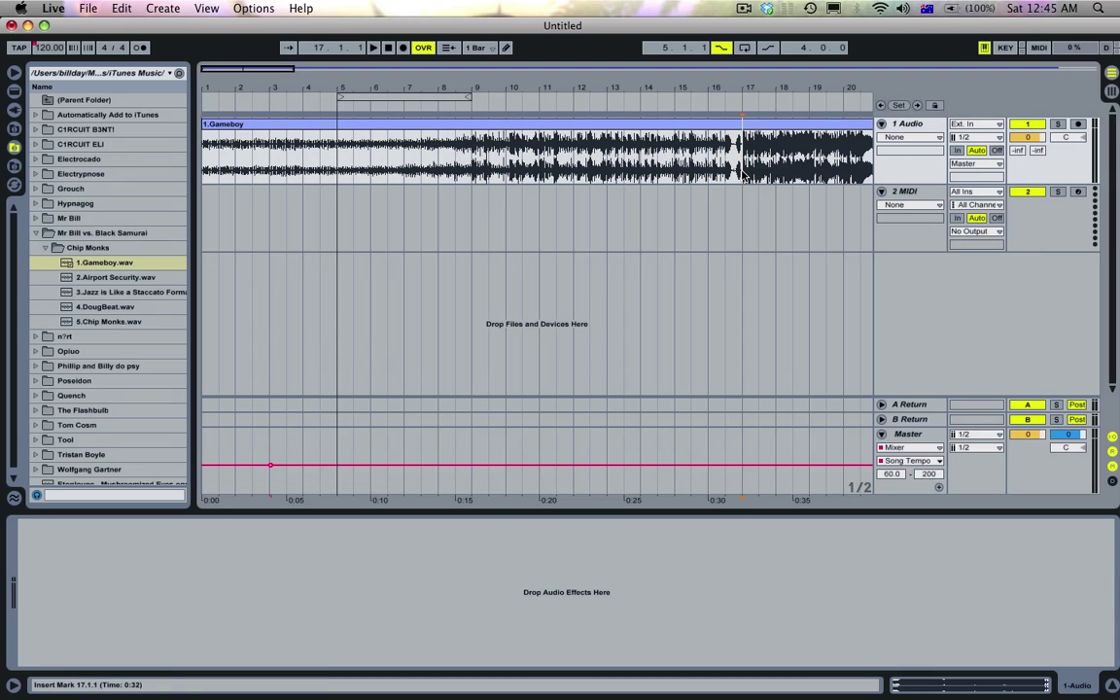
{"action": "key", "text": "super+e"}
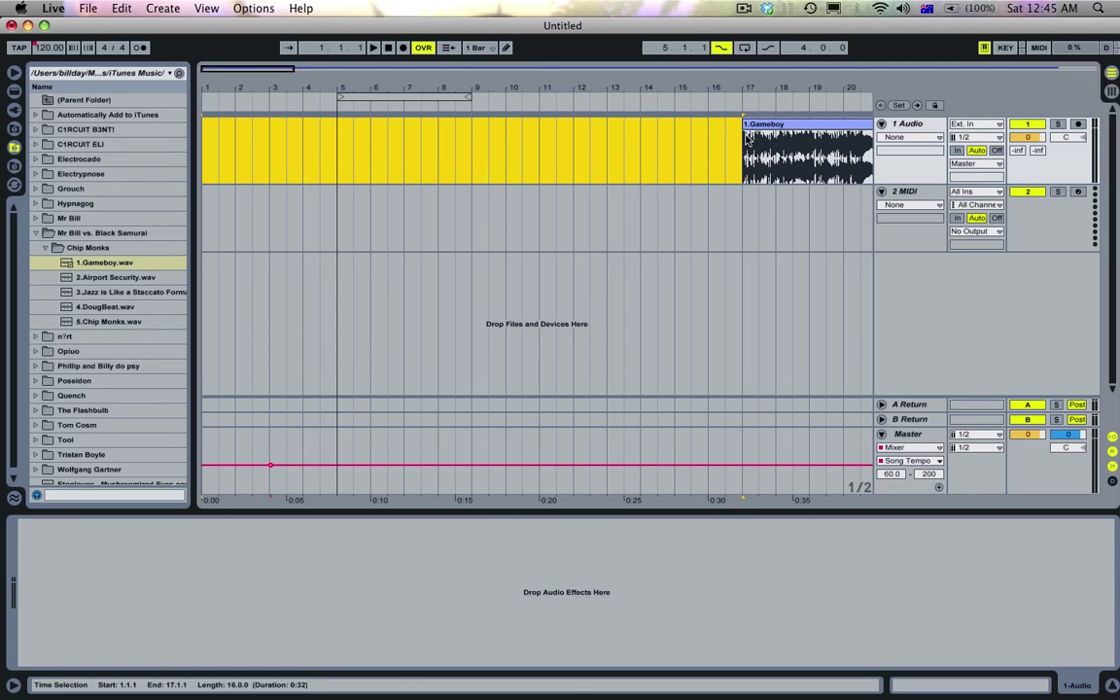
{"action": "left_click_drag", "start_coordinate": [776, 122], "coordinate": [371, 142]}
Step: Set the 1 Audio track's volume to -12 dB and briefly play the arrangement from bar 5
{"action": "left_click", "coordinate": [1026, 136]}
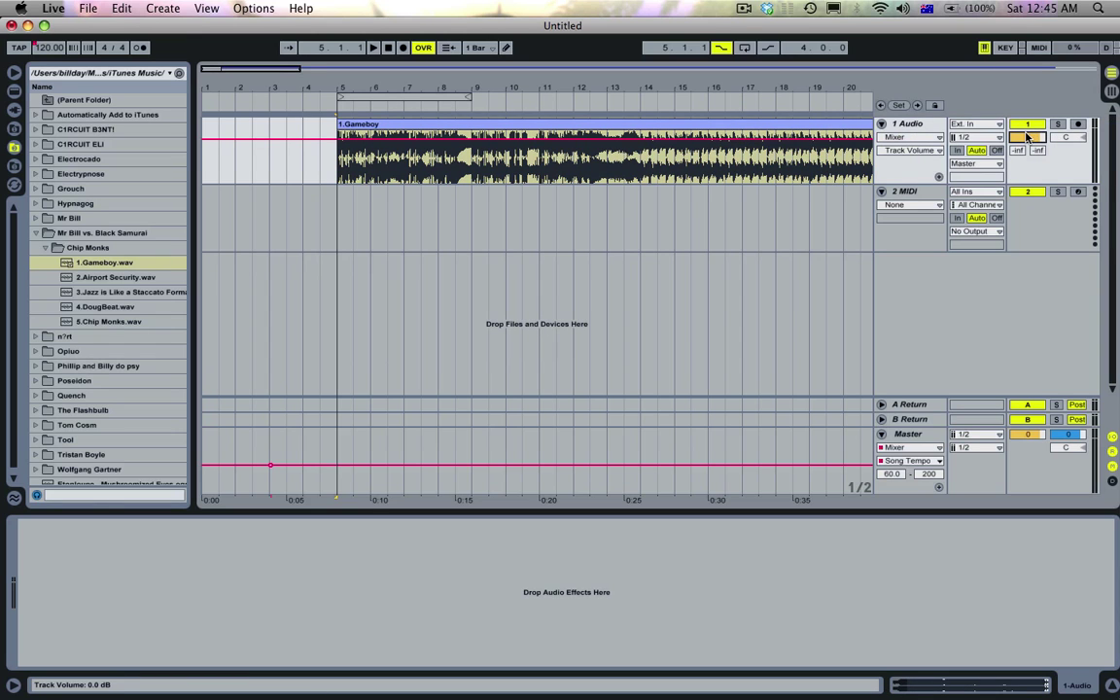
{"action": "key", "text": "space"}
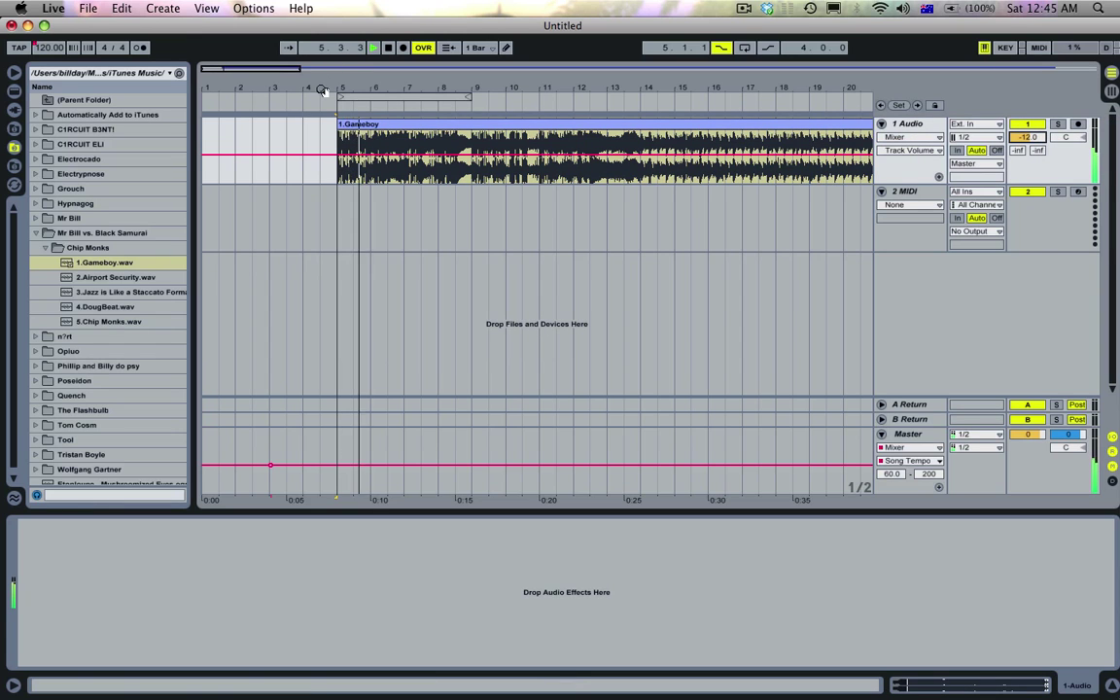
{"action": "key", "text": "space"}
Step: Move the Gameboy clip so it starts at bar 3
{"action": "left_click_drag", "start_coordinate": [322, 89], "coordinate": [405, 89]}
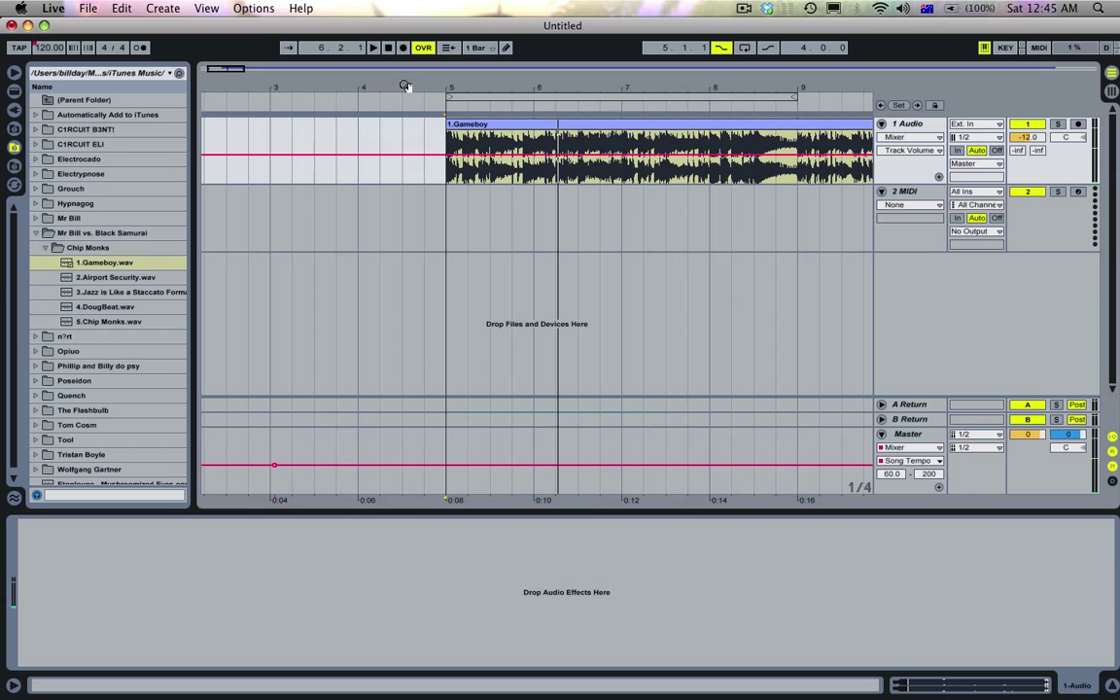
{"action": "left_click_drag", "start_coordinate": [465, 131], "coordinate": [289, 144]}
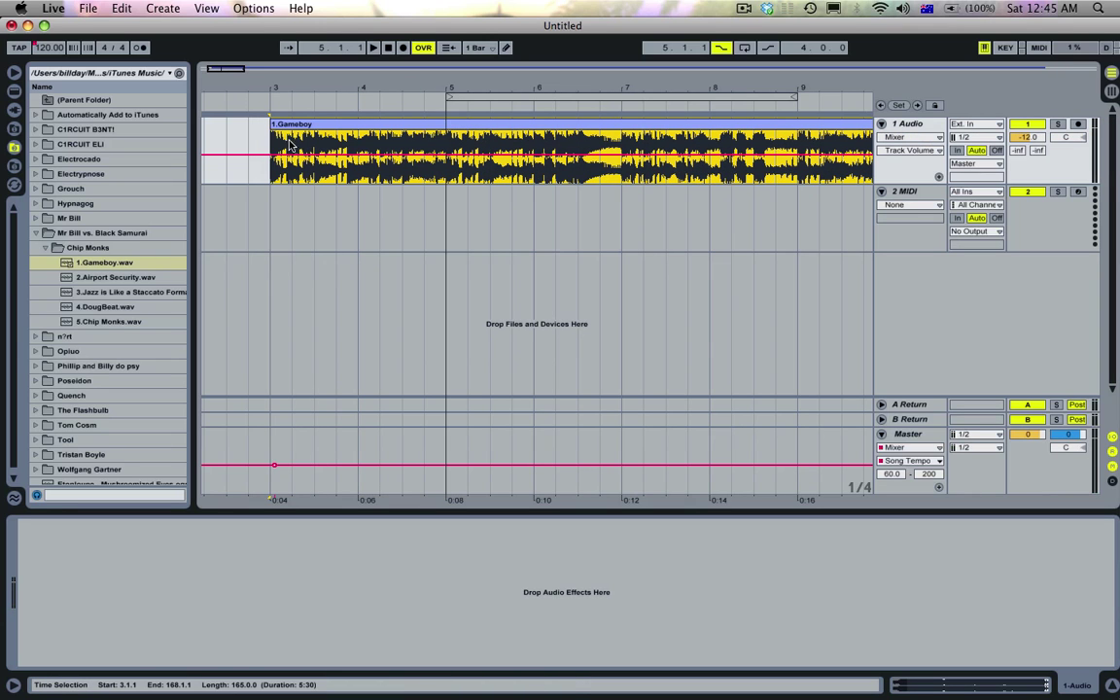
Step: Enable warping on the Gameboy clip with the Re-Pitch warp mode and close its clip view
{"action": "double_click", "coordinate": [426, 124]}
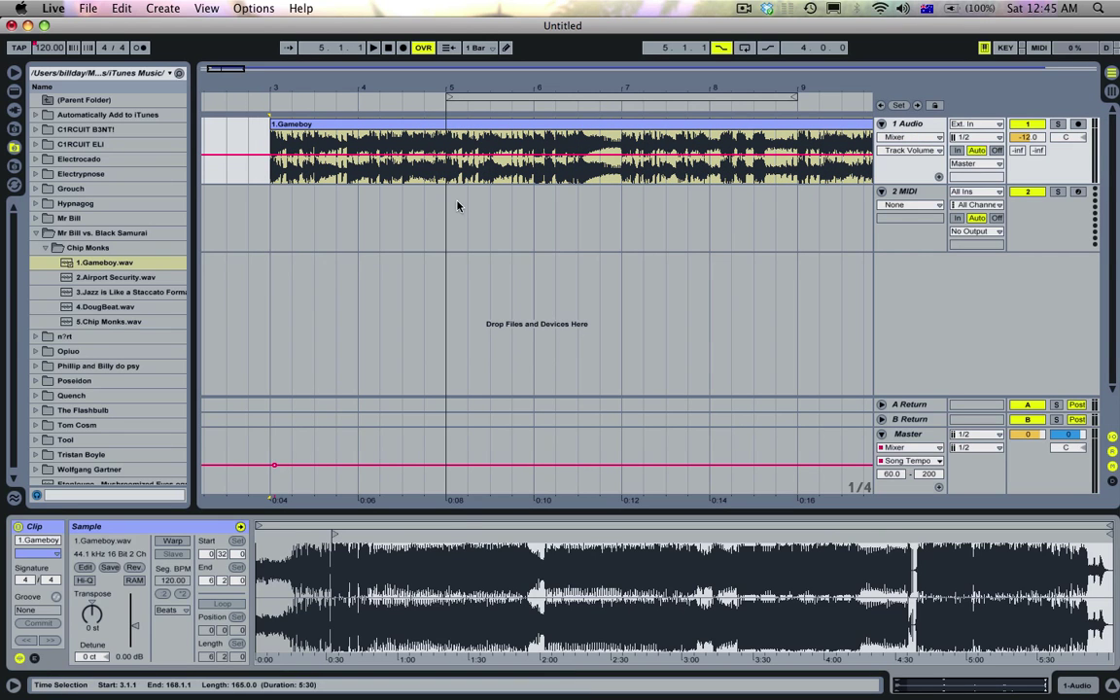
{"action": "double_click", "coordinate": [441, 513]}
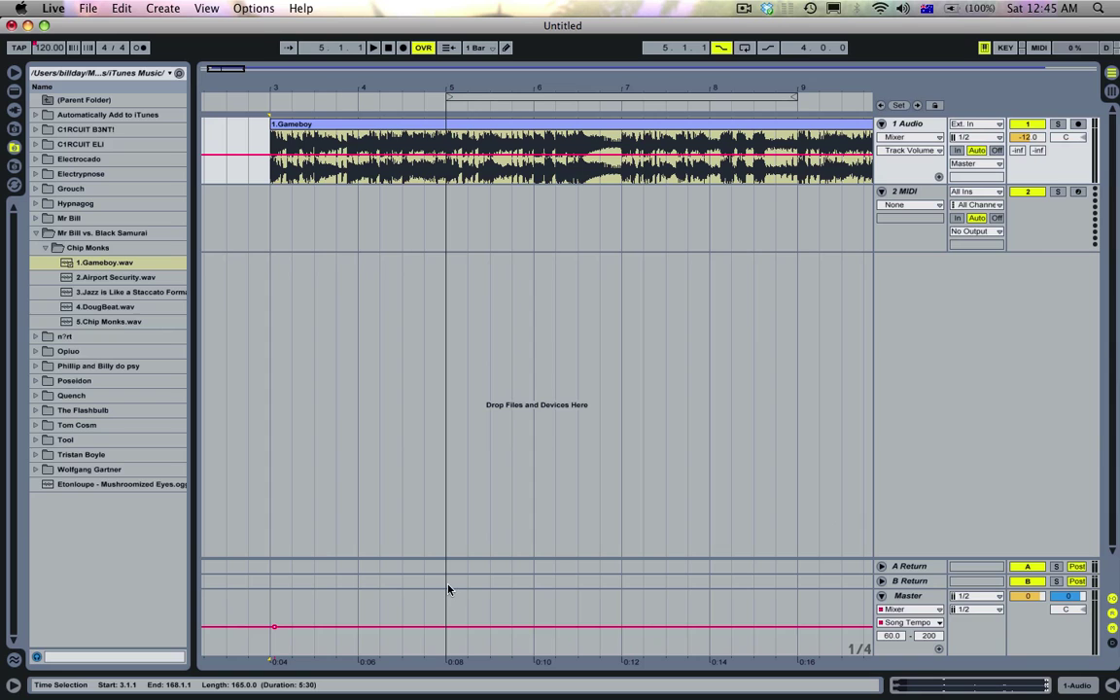
{"action": "double_click", "coordinate": [424, 122]}
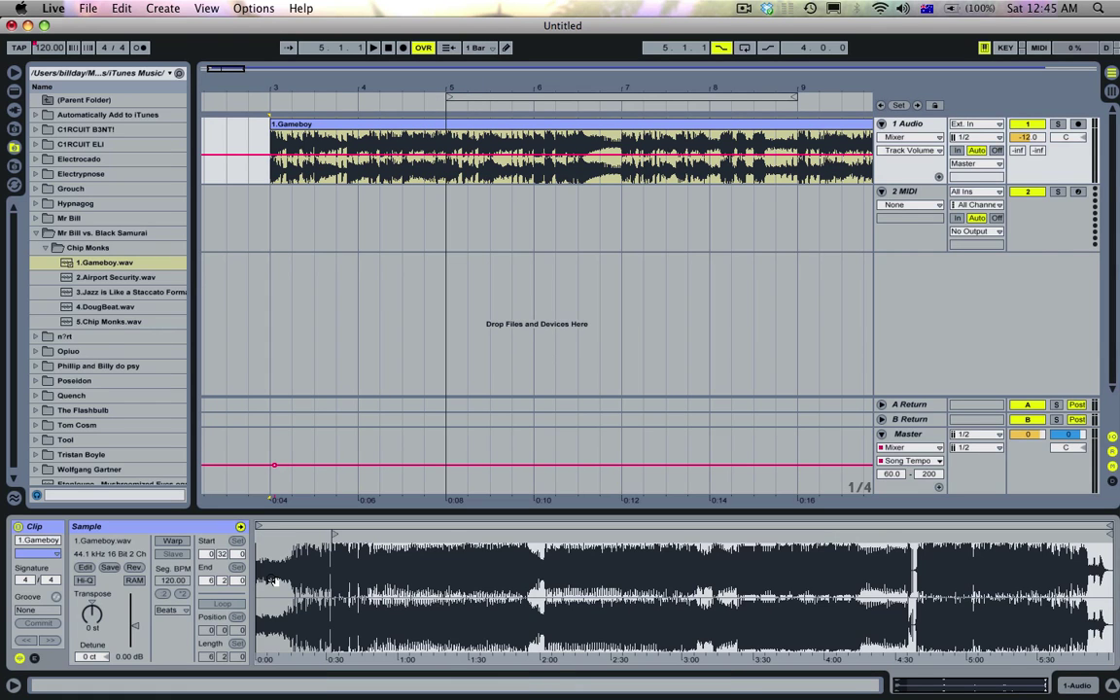
{"action": "left_click", "coordinate": [173, 541]}
{"action": "left_click", "coordinate": [171, 609]}
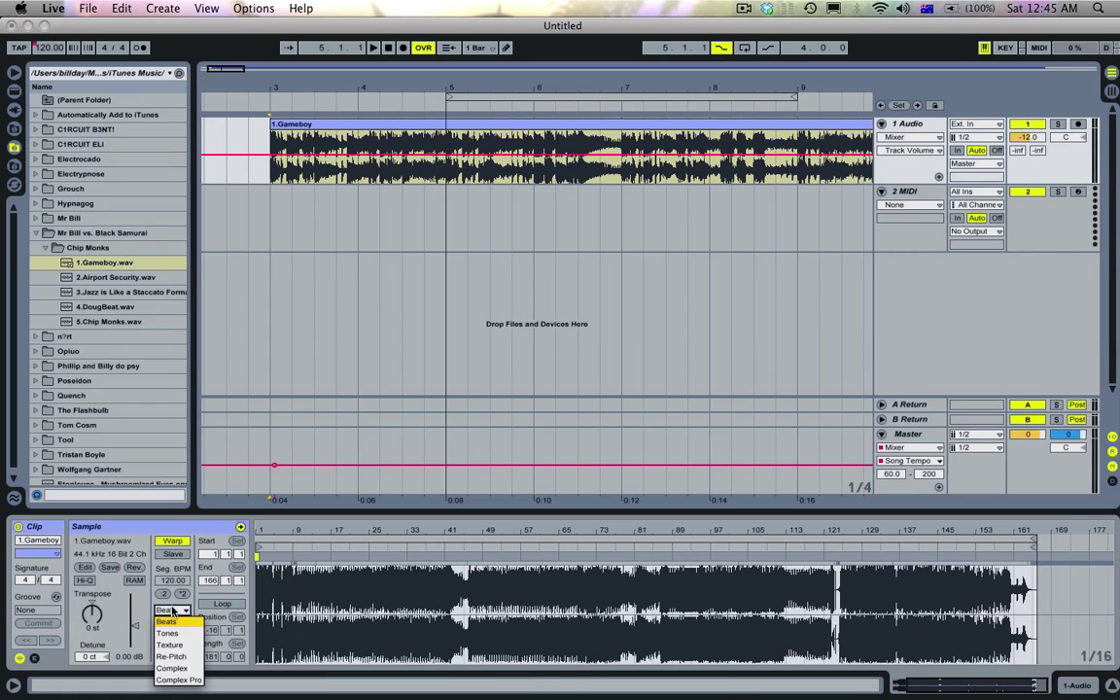
{"action": "left_click", "coordinate": [166, 659]}
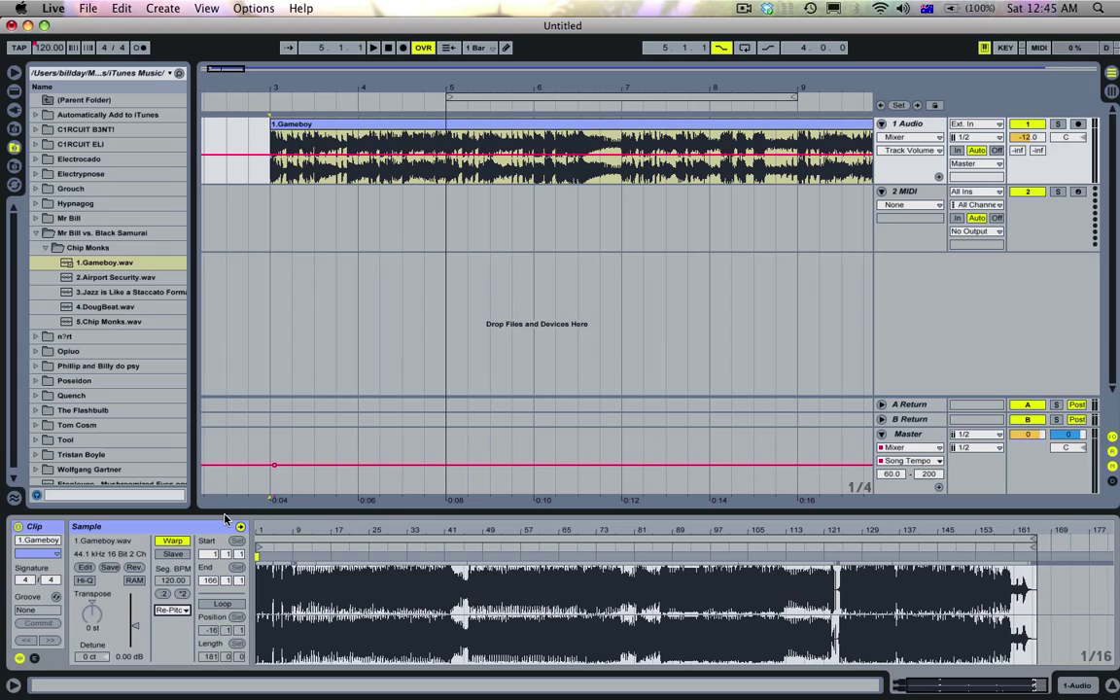
{"action": "left_click_drag", "start_coordinate": [226, 520], "coordinate": [225, 517]}
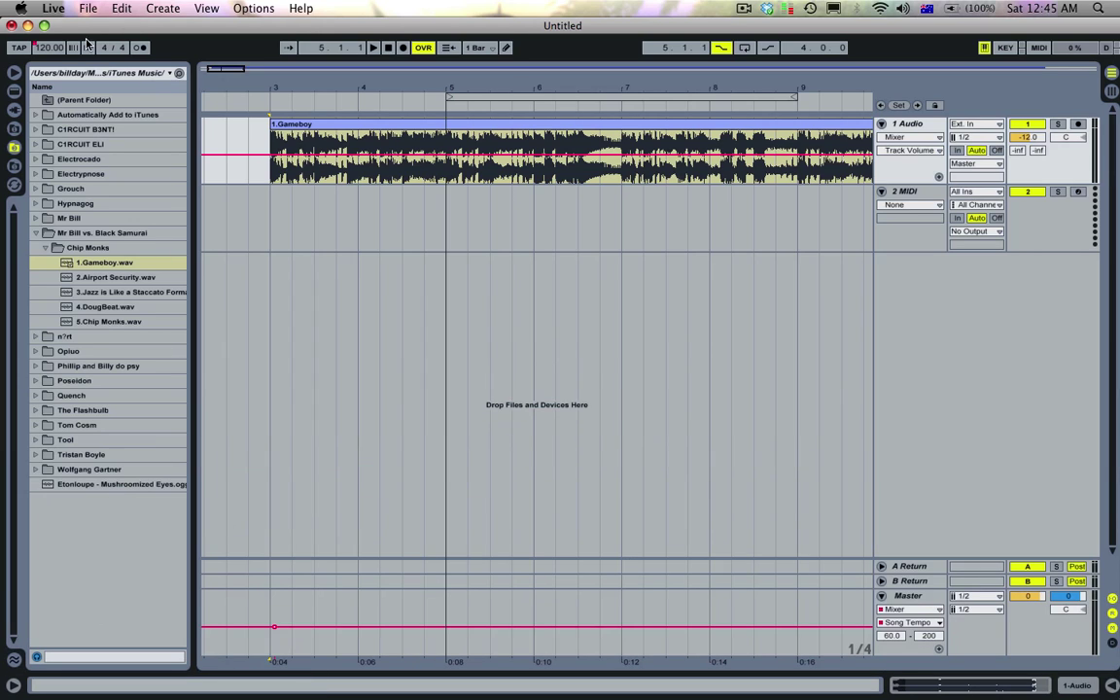
Step: Try recording a song tempo change to 130 BPM as Master automation starting at bar 5
{"action": "left_click", "coordinate": [55, 49]}
{"action": "type", "text": "130"}
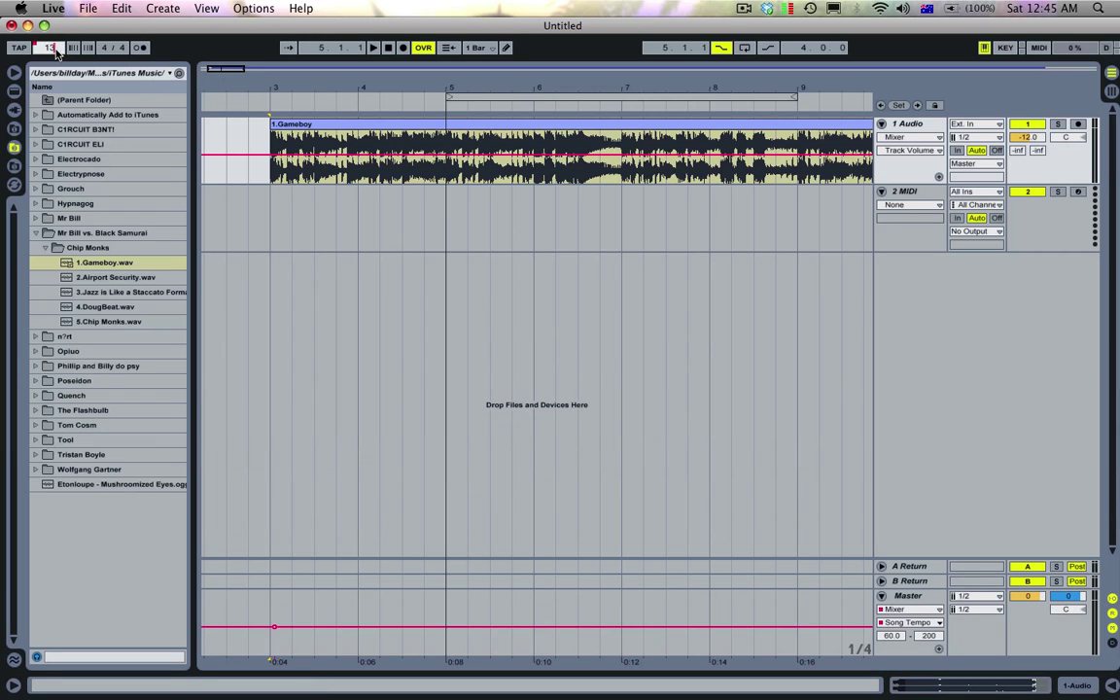
{"action": "key", "text": "Return"}
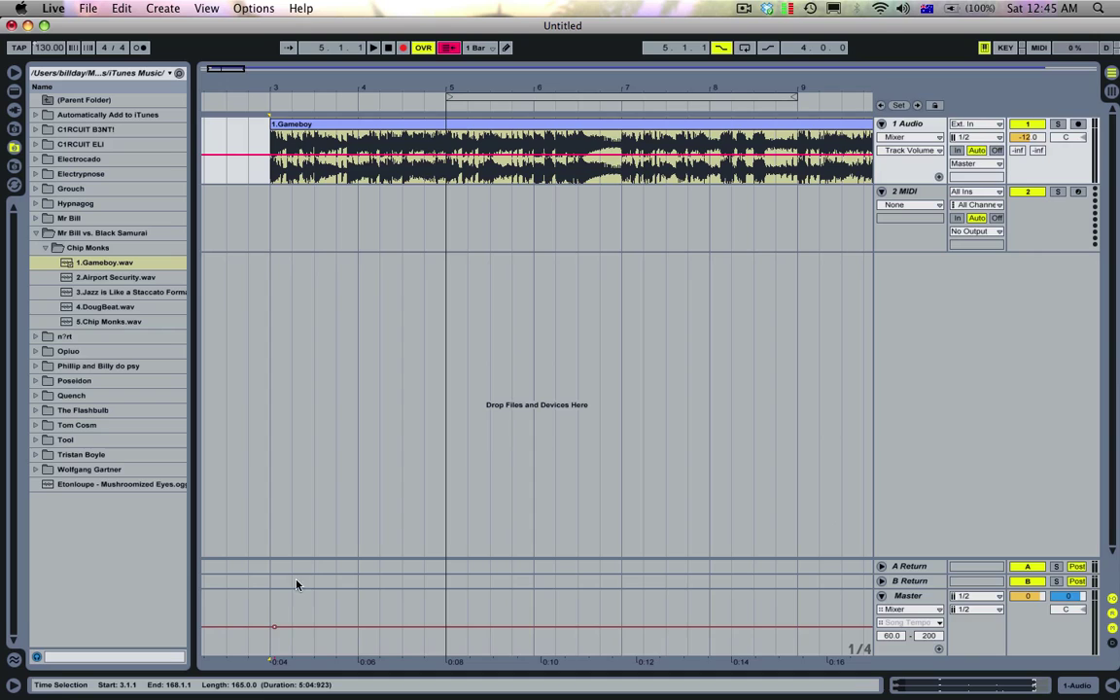
{"action": "left_click", "coordinate": [277, 600]}
{"action": "key", "text": "space"}
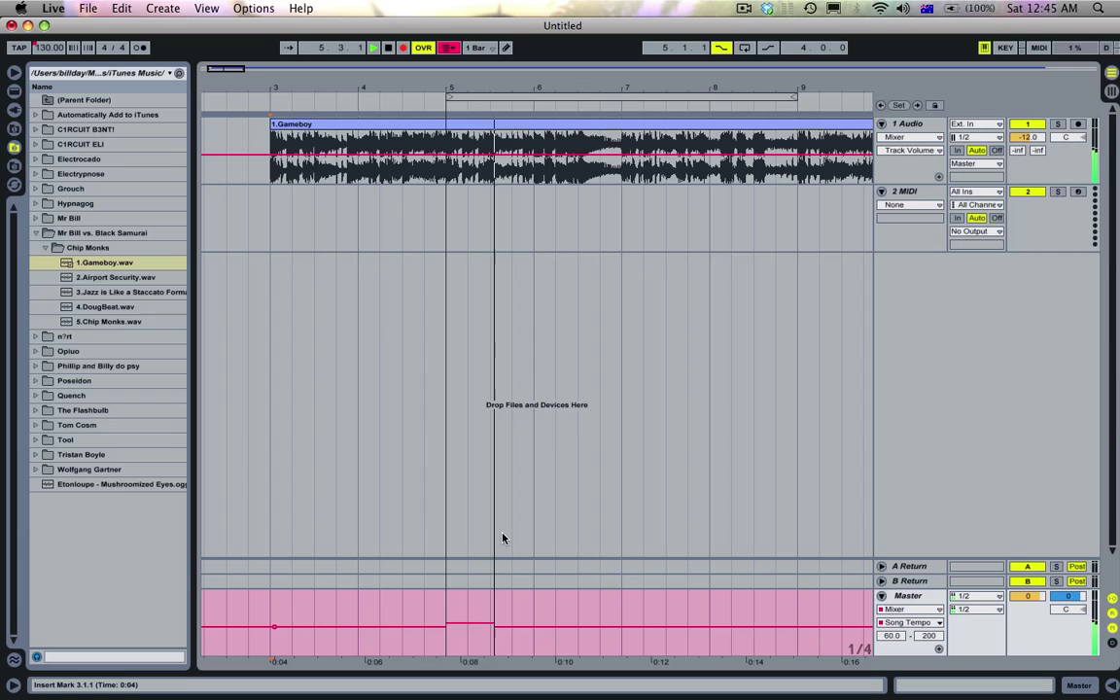
{"action": "key", "text": "space"}
{"action": "left_click", "coordinate": [516, 627]}
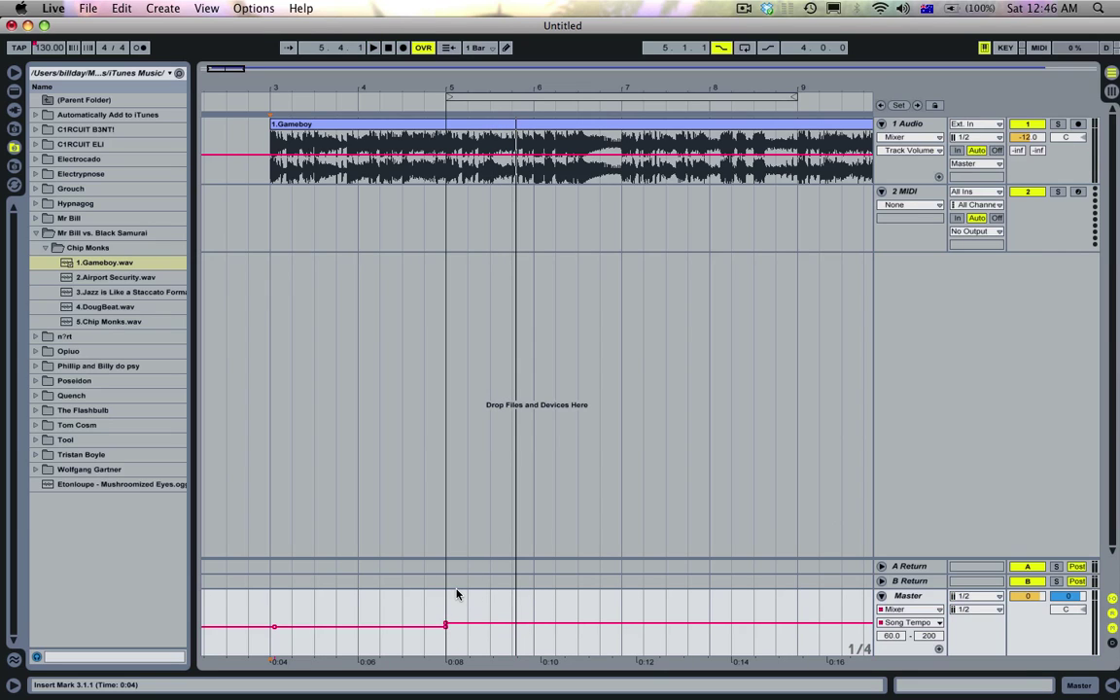
Step: Undo the recorded tempo automation and the change to 130 BPM
{"action": "key", "text": "super+z"}
{"action": "key", "text": "super+z"}
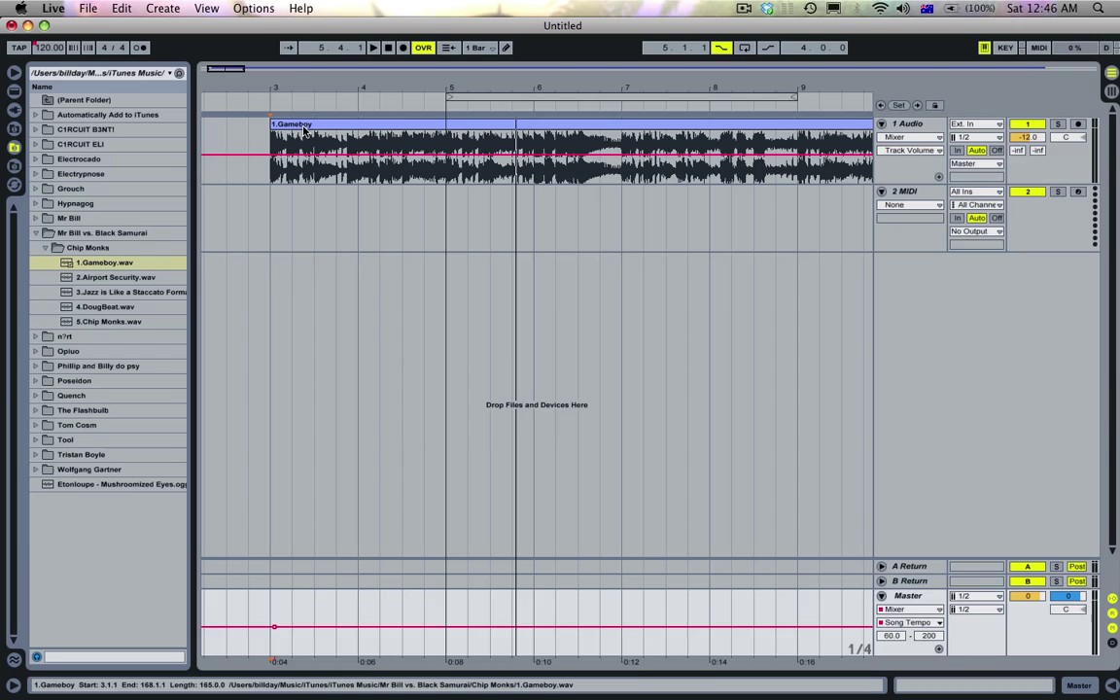
{"action": "left_click", "coordinate": [305, 124]}
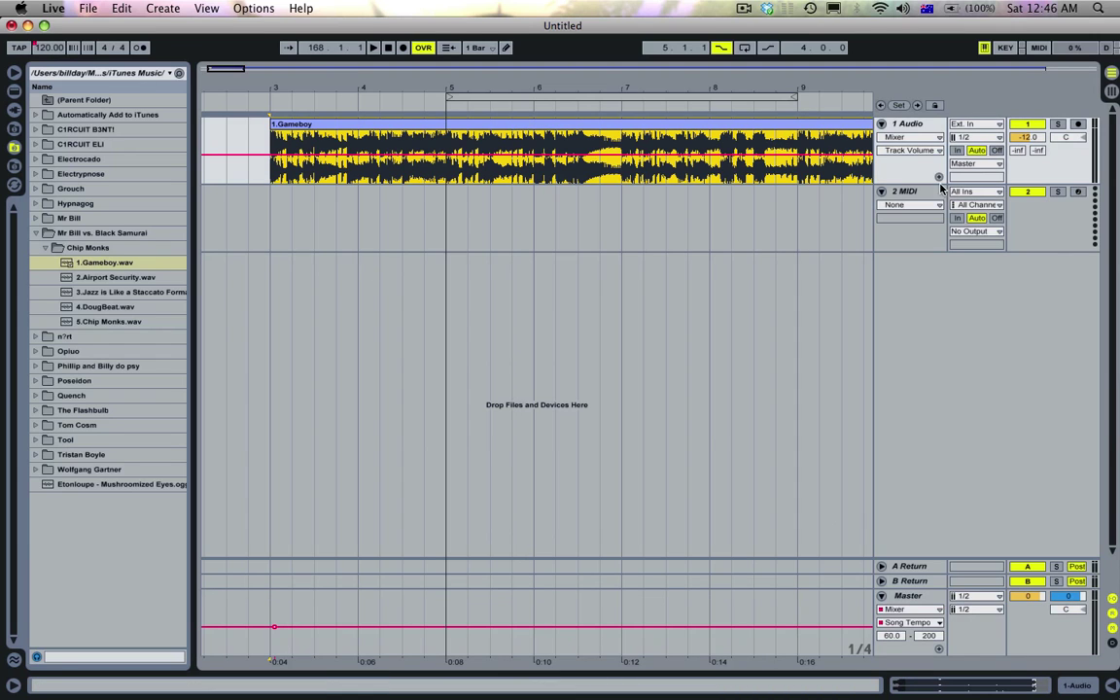
Step: Replace the 2 MIDI track with a new audio track armed for recording
{"action": "left_click", "coordinate": [914, 192]}
{"action": "key", "text": "Delete"}
{"action": "key", "text": "super+t"}
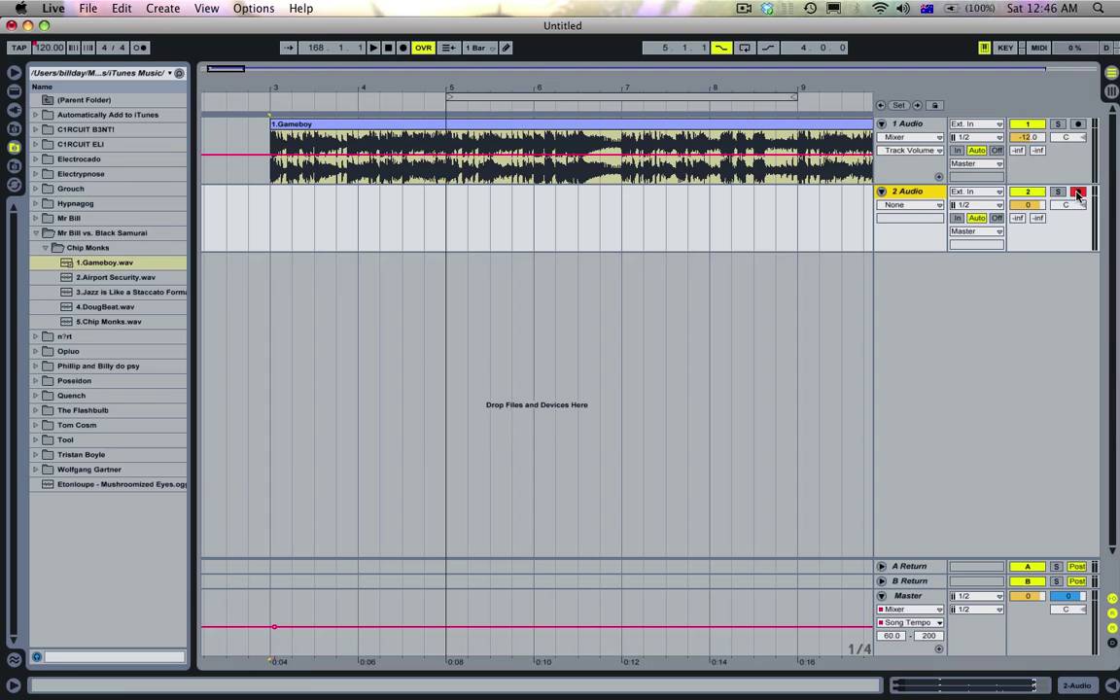
Step: Record a clip on the 2 Audio track from bar 5 and trim its end to bar 6
{"action": "left_click", "coordinate": [403, 47]}
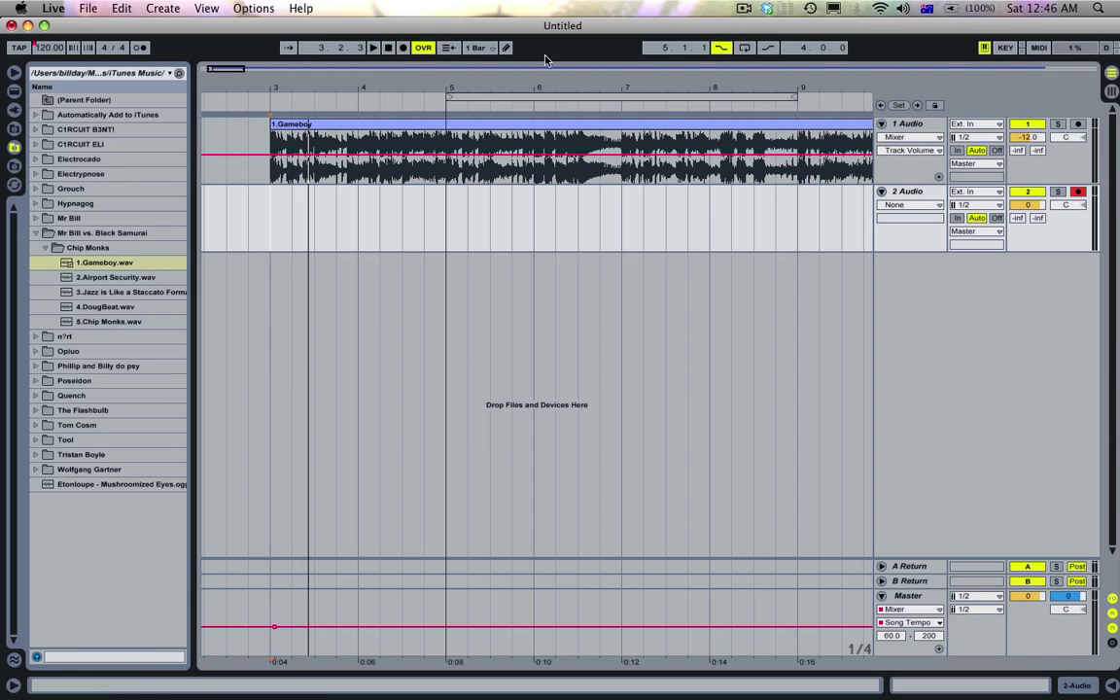
{"action": "key", "text": "space"}
{"action": "left_click", "coordinate": [402, 47]}
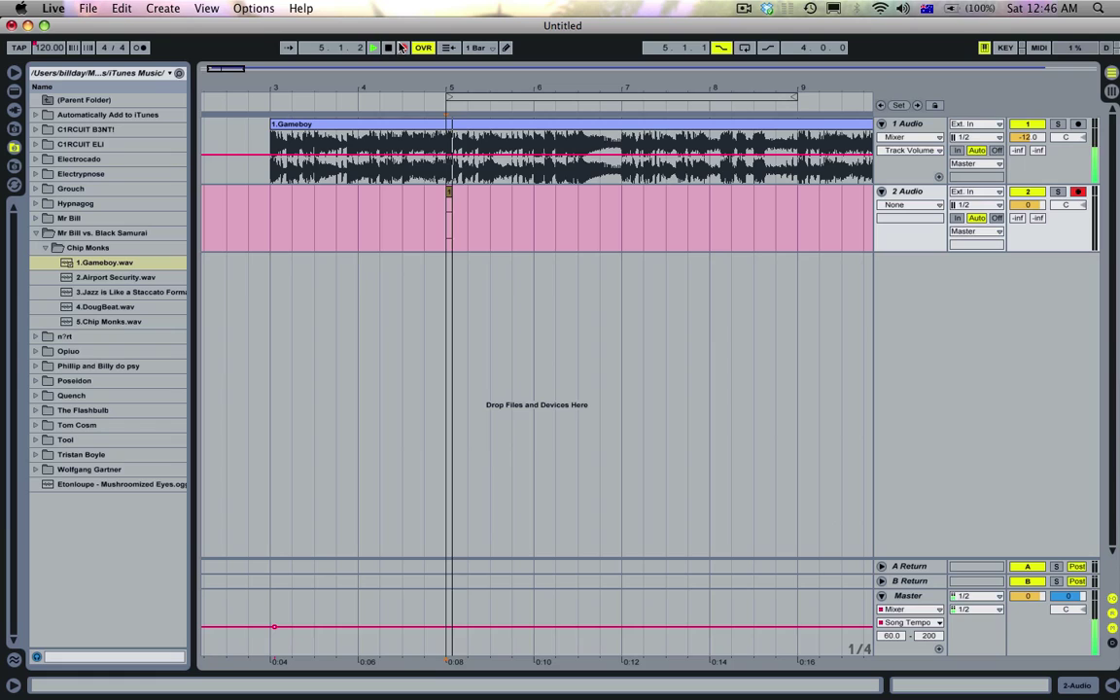
{"action": "key", "text": "space"}
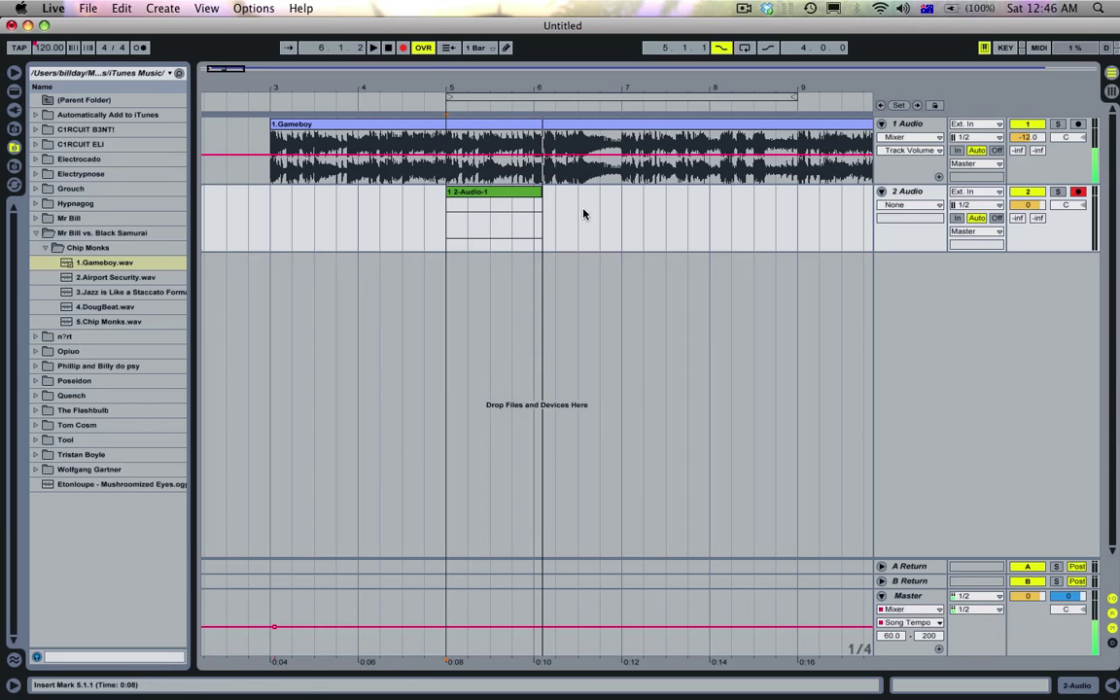
{"action": "left_click_drag", "start_coordinate": [580, 213], "coordinate": [530, 212]}
Step: Turn off Punch In and move the recorded one-bar clip to bar 3 on the 2 Audio track
{"action": "left_click", "coordinate": [318, 215]}
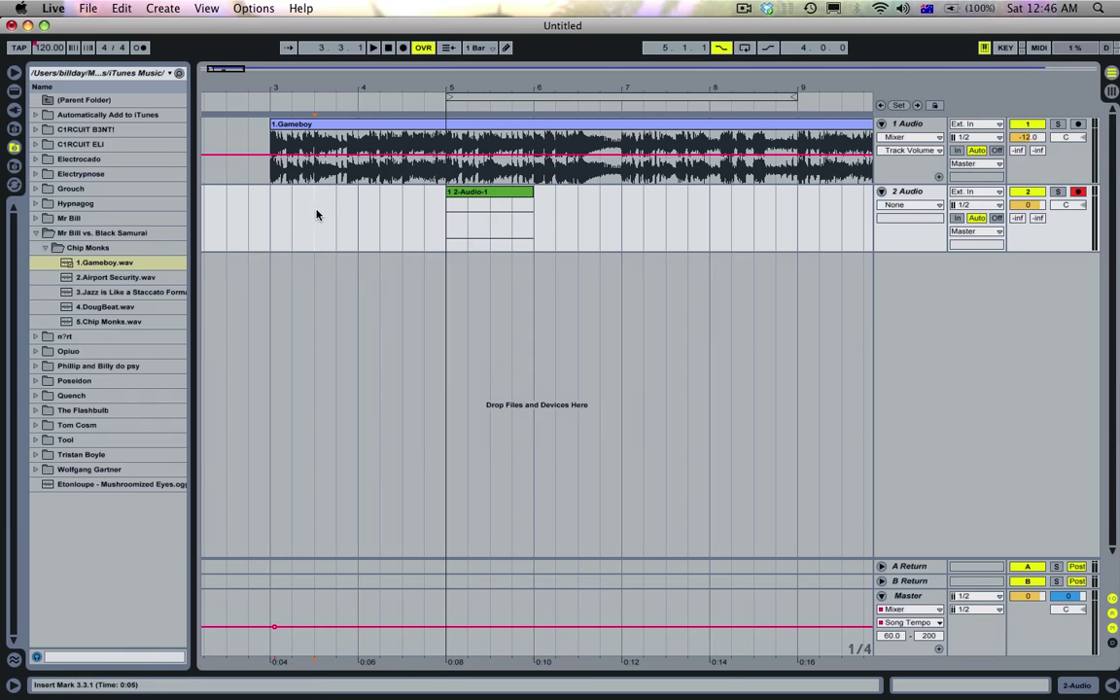
{"action": "left_click", "coordinate": [720, 50]}
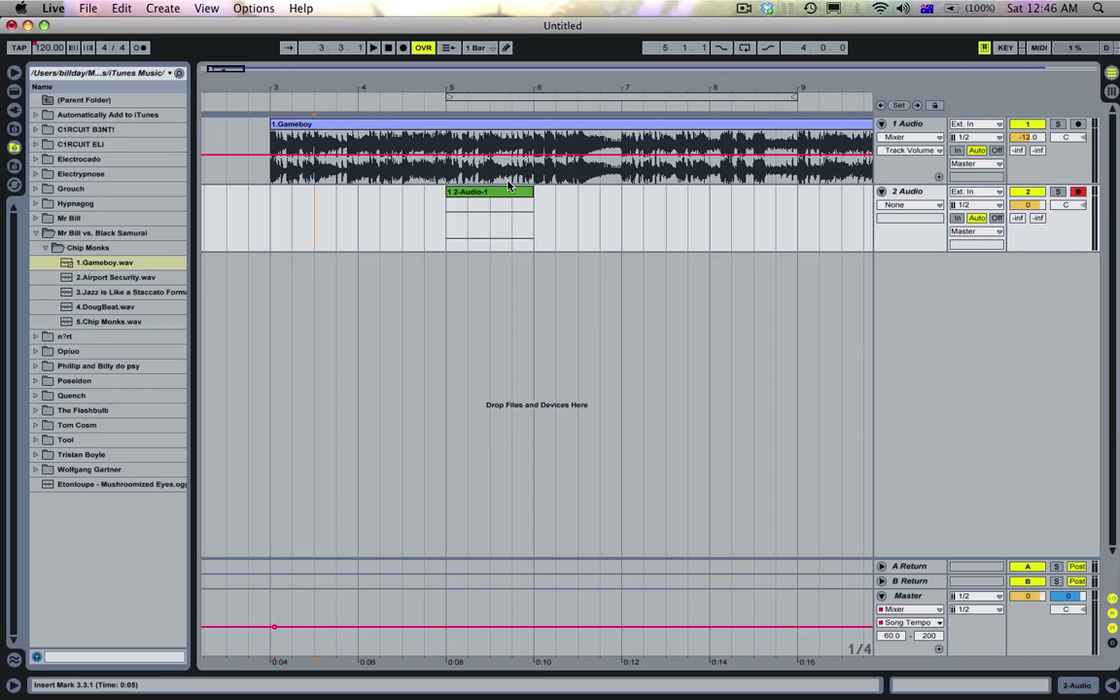
{"action": "left_click_drag", "start_coordinate": [481, 193], "coordinate": [310, 214]}
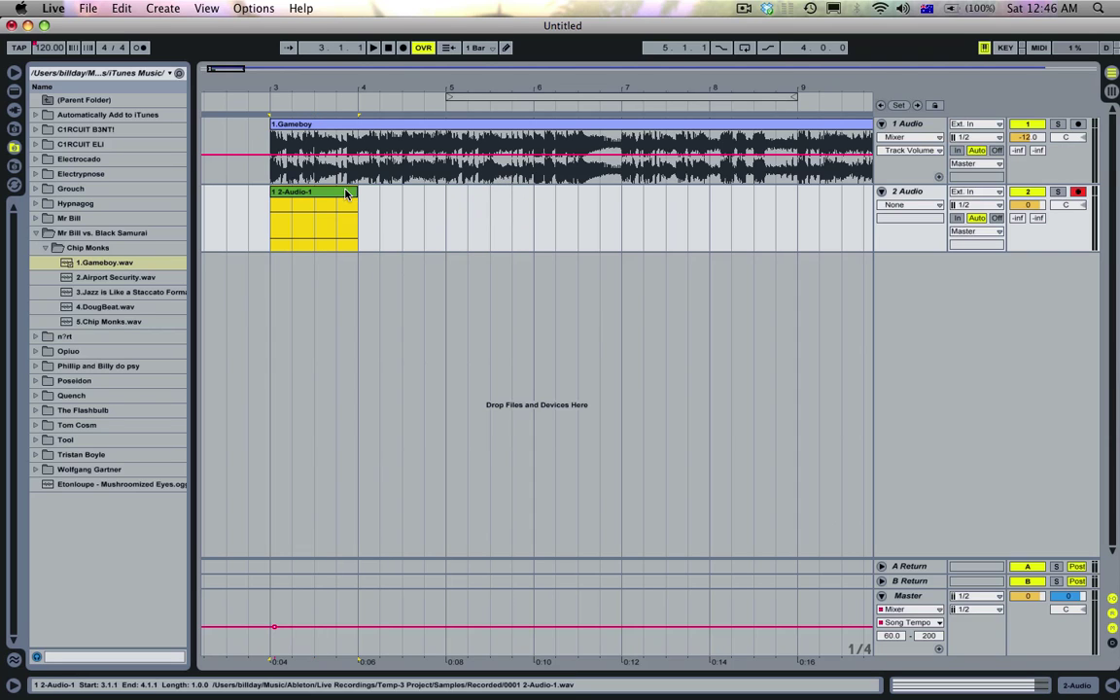
Step: Turn on looping for the recorded clip on the 2 Audio track
{"action": "left_click_drag", "start_coordinate": [397, 195], "coordinate": [360, 195]}
{"action": "double_click", "coordinate": [351, 193]}
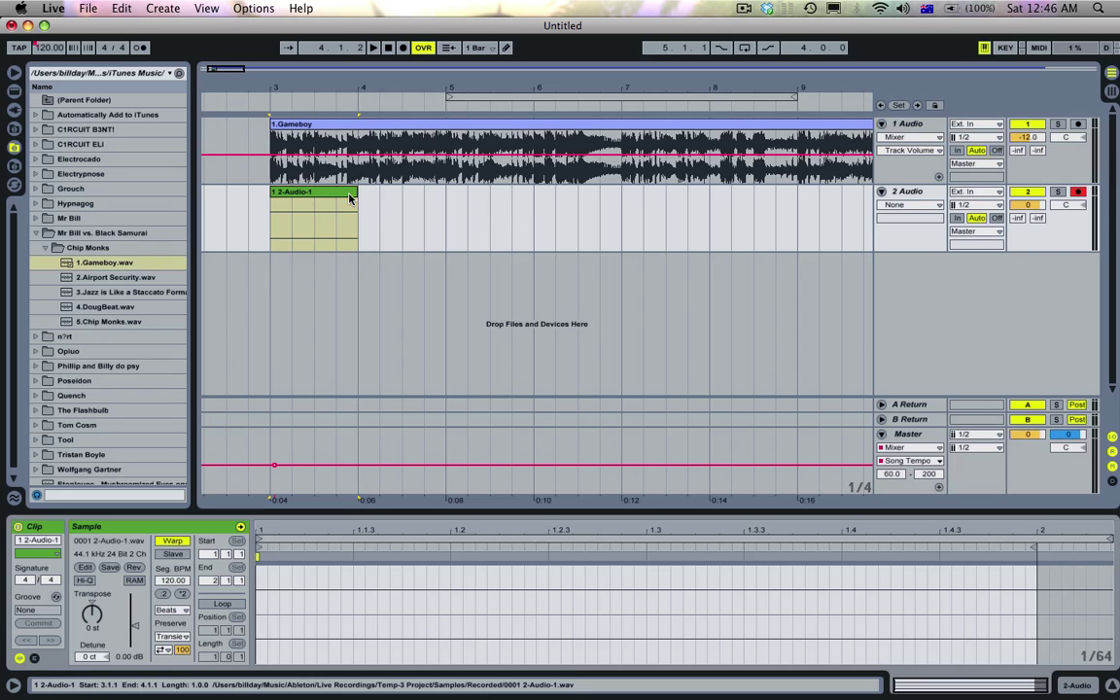
{"action": "left_click", "coordinate": [214, 604]}
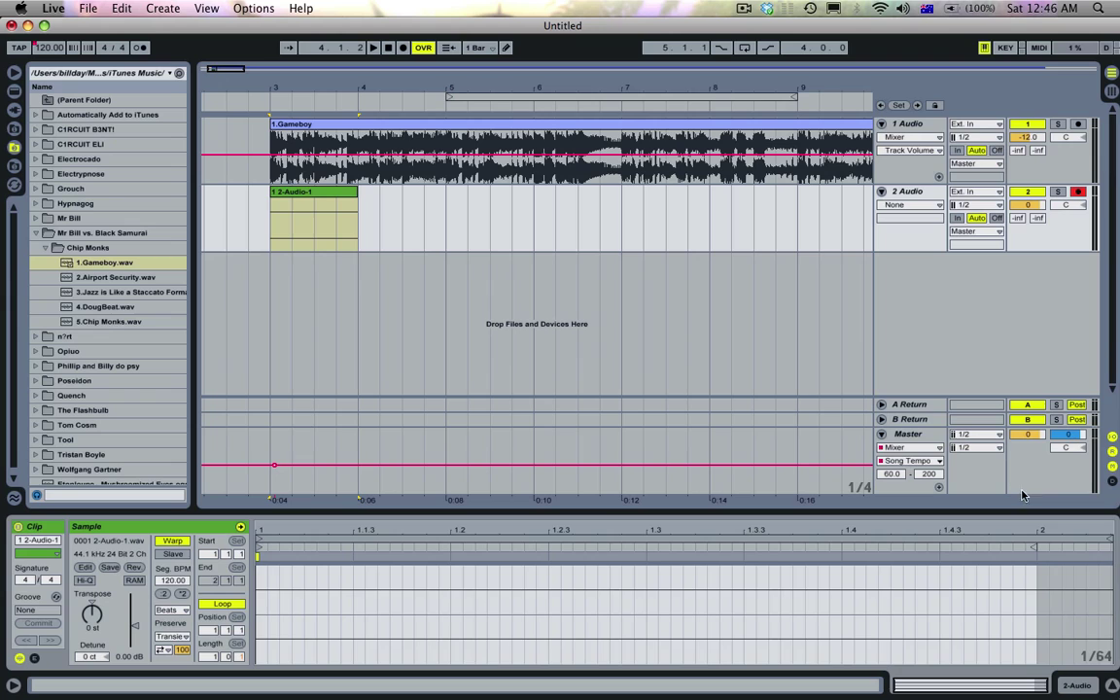
Step: Move the recorded clip's end marker to position 2 and shorten the clip in the arrangement to end at 3.3
{"action": "left_click_drag", "start_coordinate": [1076, 546], "coordinate": [1034, 546]}
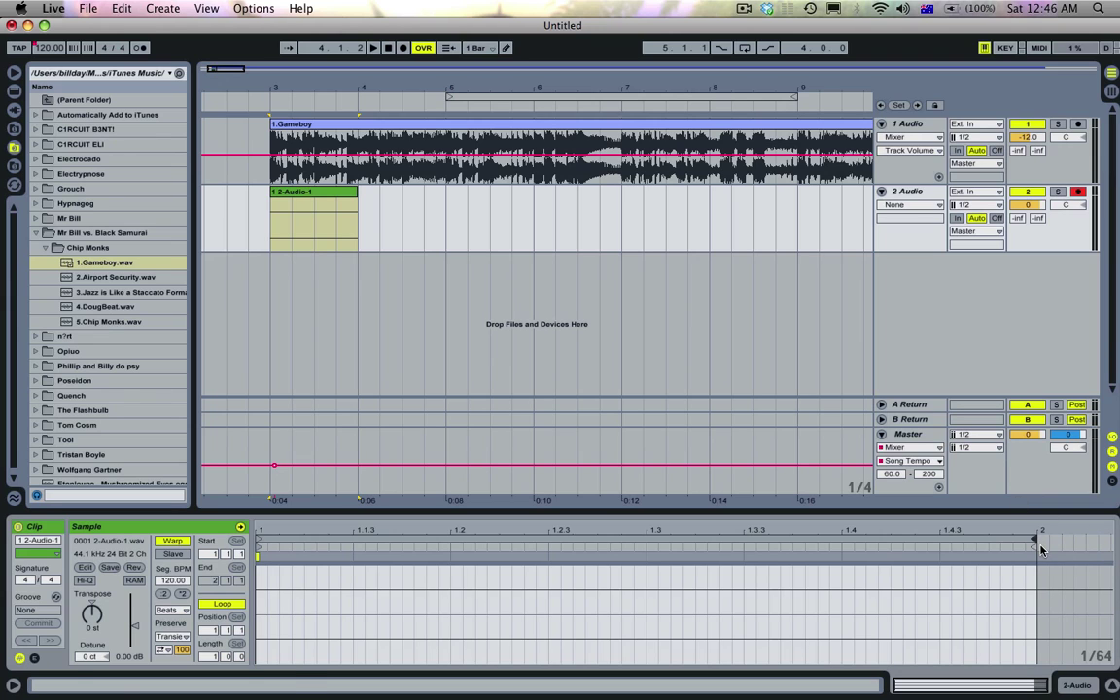
{"action": "left_click_drag", "start_coordinate": [352, 189], "coordinate": [313, 189]}
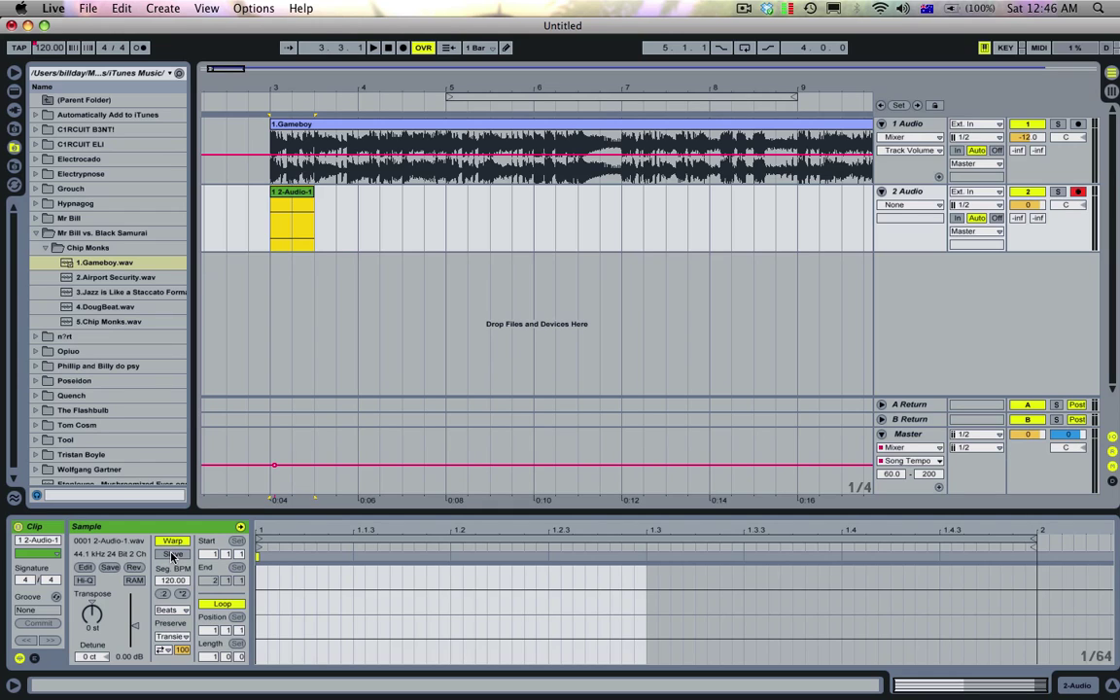
Step: Make the recorded clip the tempo master and set its segment BPM to 129
{"action": "left_click", "coordinate": [176, 556]}
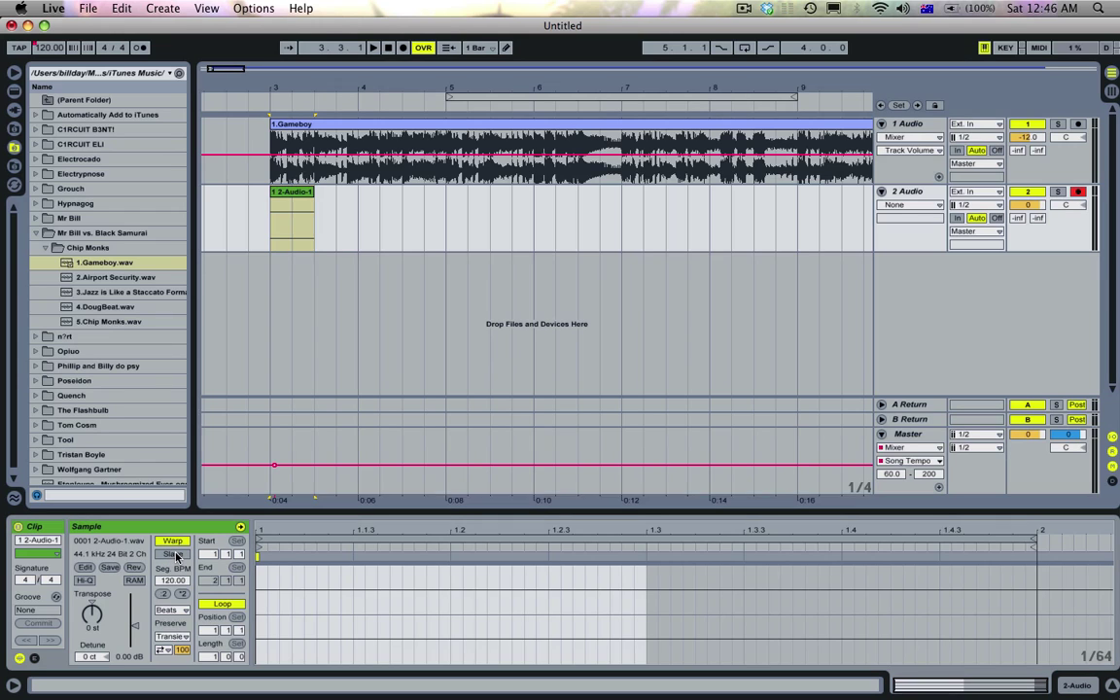
{"action": "mouse_move", "coordinate": [335, 457]}
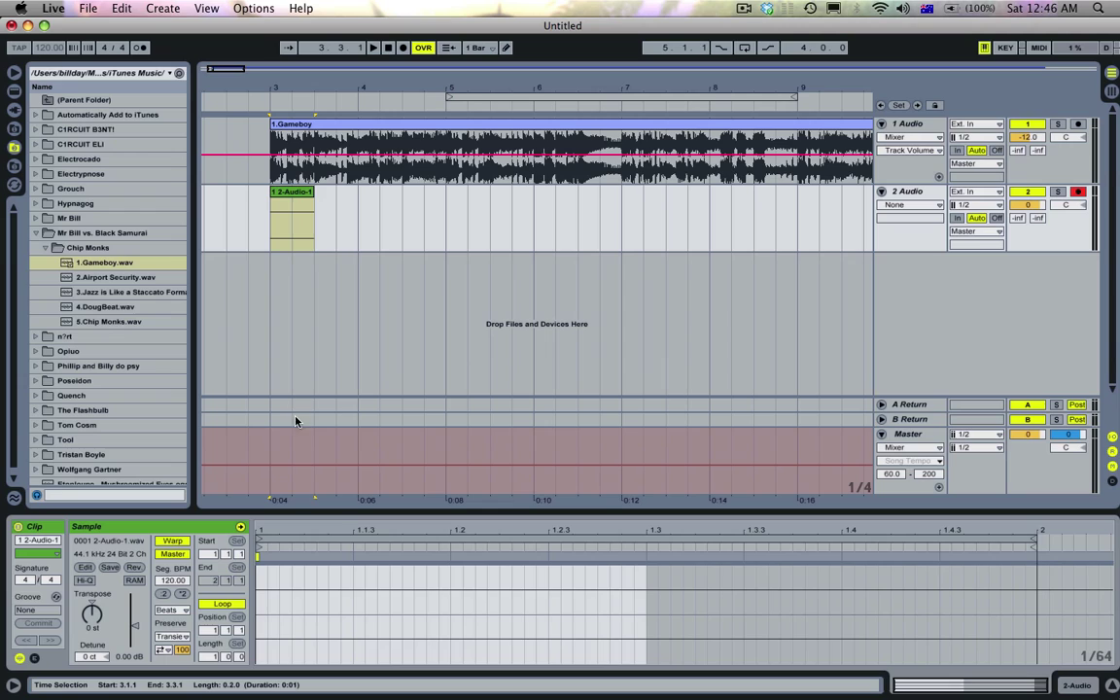
{"action": "left_click", "coordinate": [179, 582]}
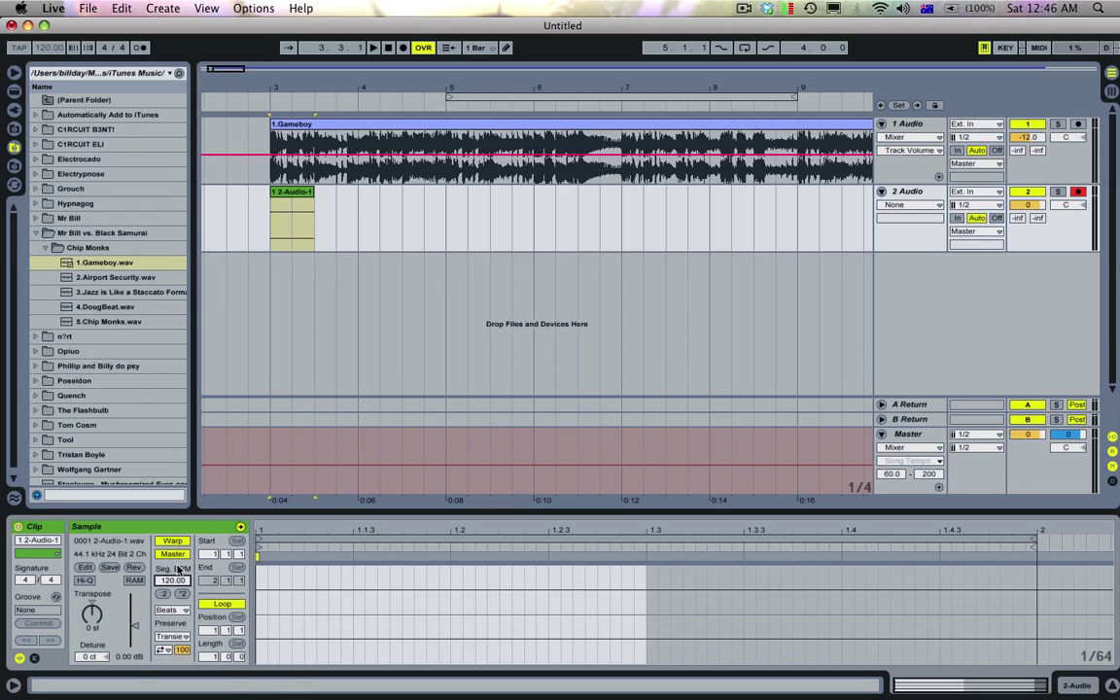
{"action": "left_click", "coordinate": [15, 49]}
{"action": "type", "text": "129"}
{"action": "key", "text": "Return"}
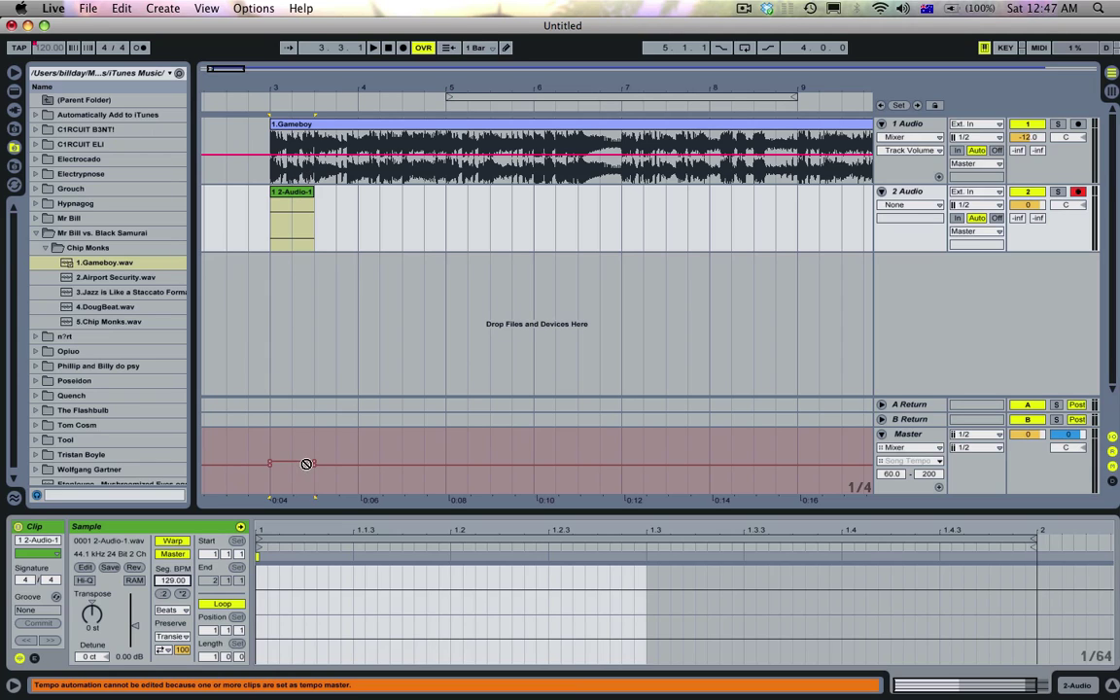
Step: Shorten the tempo master clip to one beat and duplicate it onto the next beat
{"action": "left_click_drag", "start_coordinate": [316, 191], "coordinate": [358, 191]}
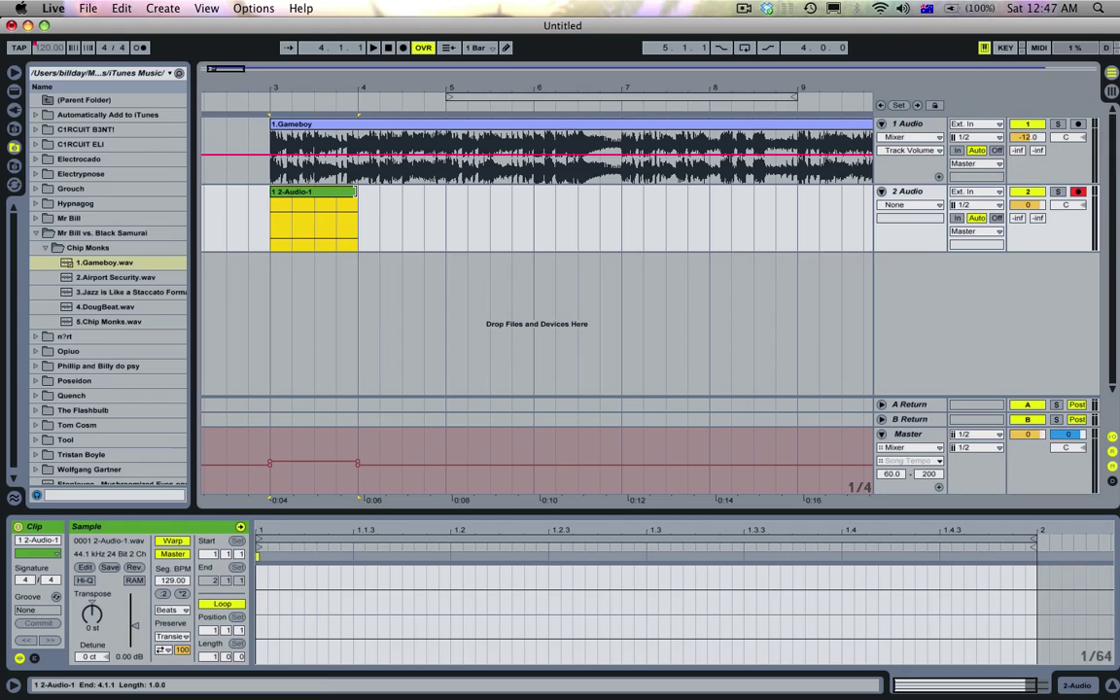
{"action": "left_click_drag", "start_coordinate": [355, 193], "coordinate": [296, 192]}
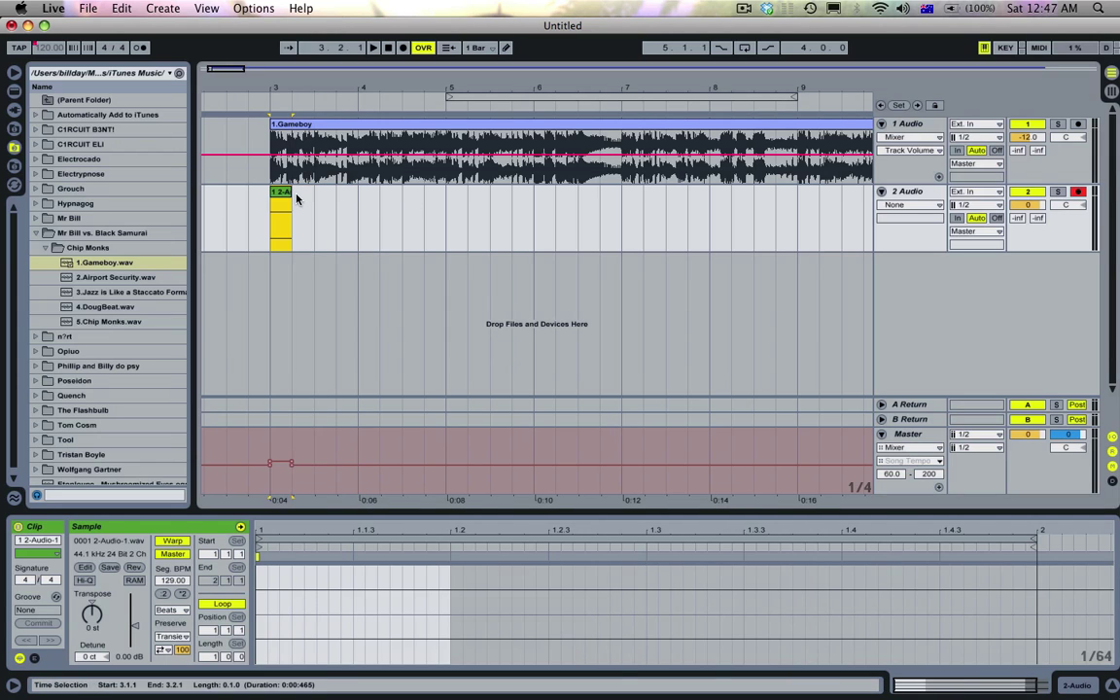
{"action": "key", "text": "super+d"}
Step: Set the second one-beat clip's segment BPM to 130
{"action": "left_click", "coordinate": [166, 583]}
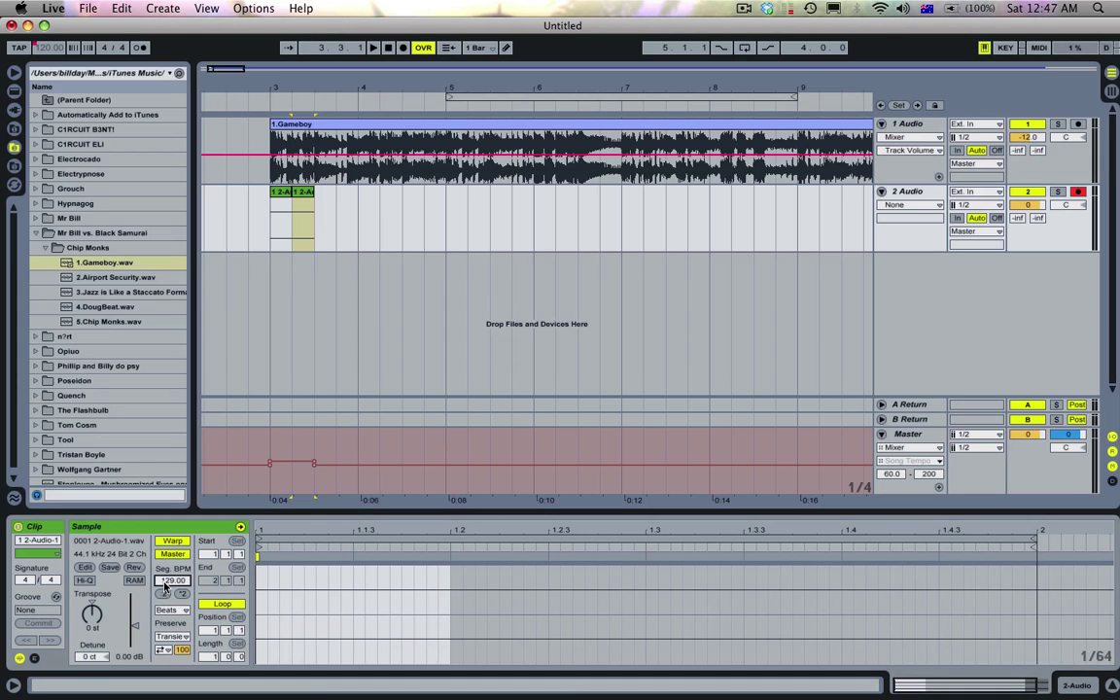
{"action": "left_click", "coordinate": [286, 203]}
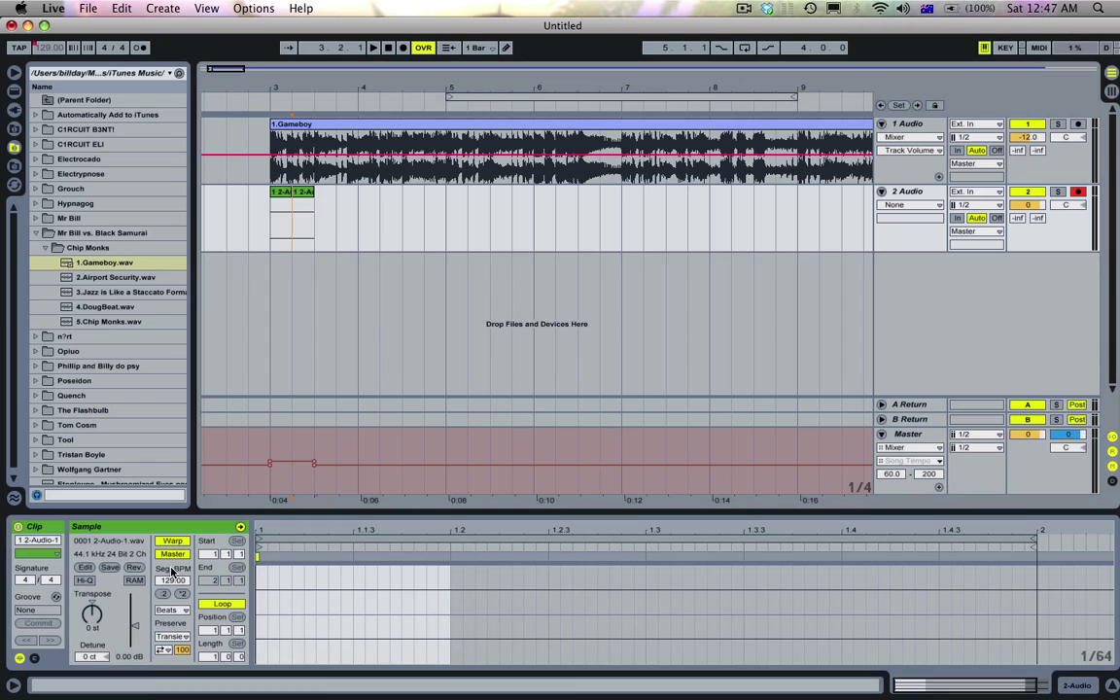
{"action": "left_click", "coordinate": [173, 580]}
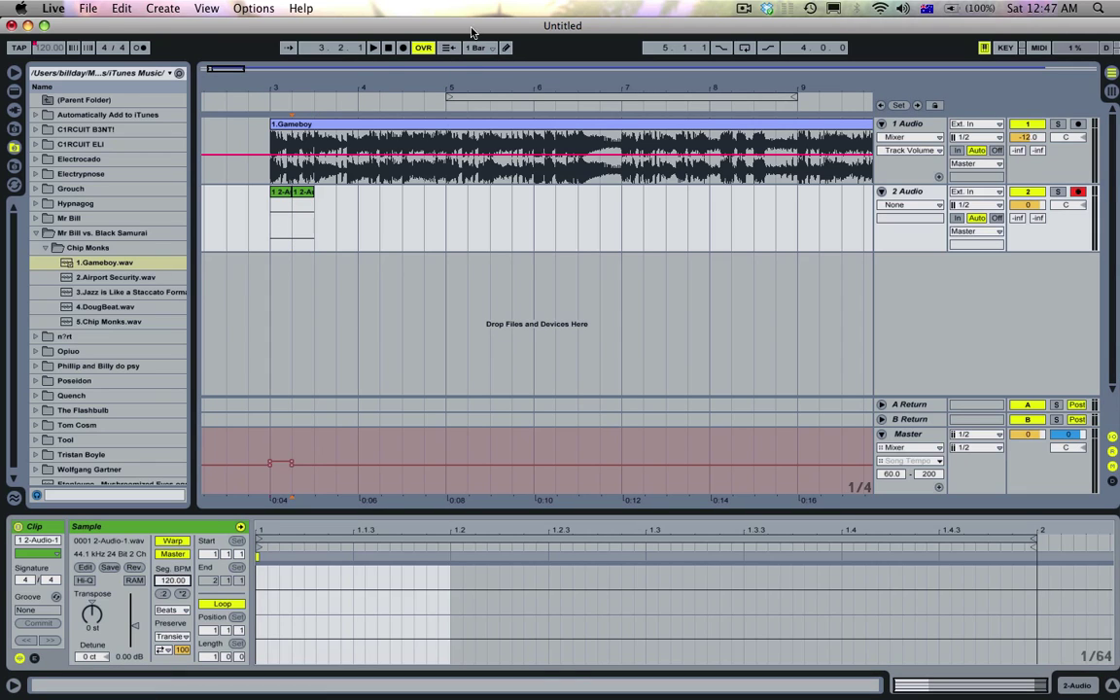
{"action": "left_click", "coordinate": [298, 205]}
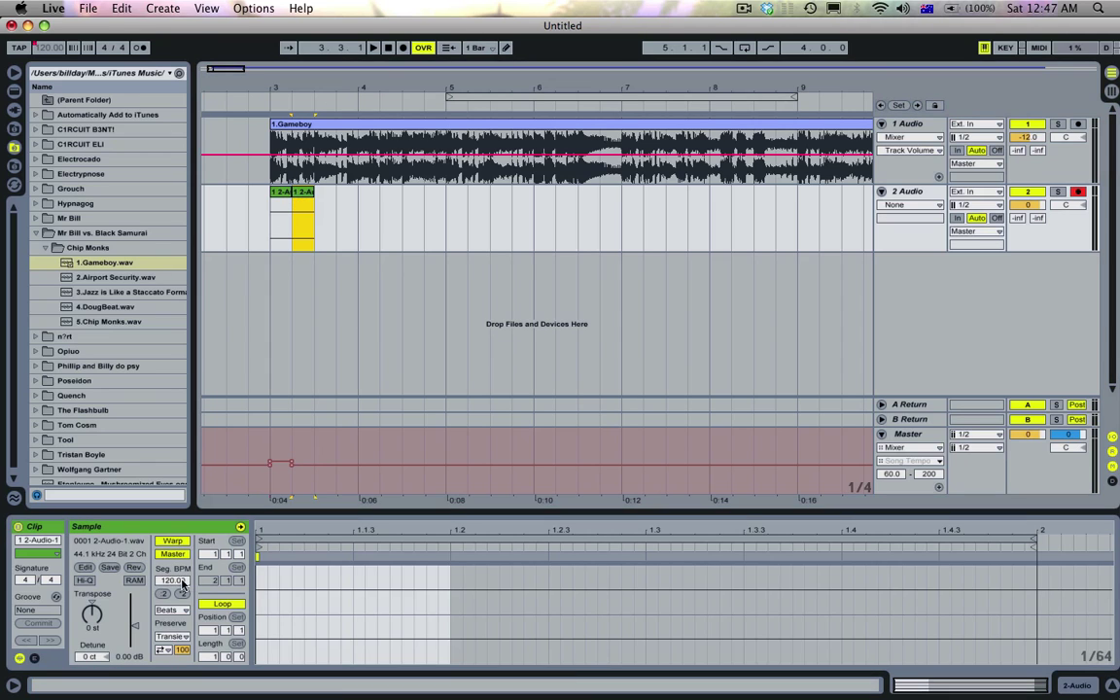
{"action": "left_click", "coordinate": [179, 581]}
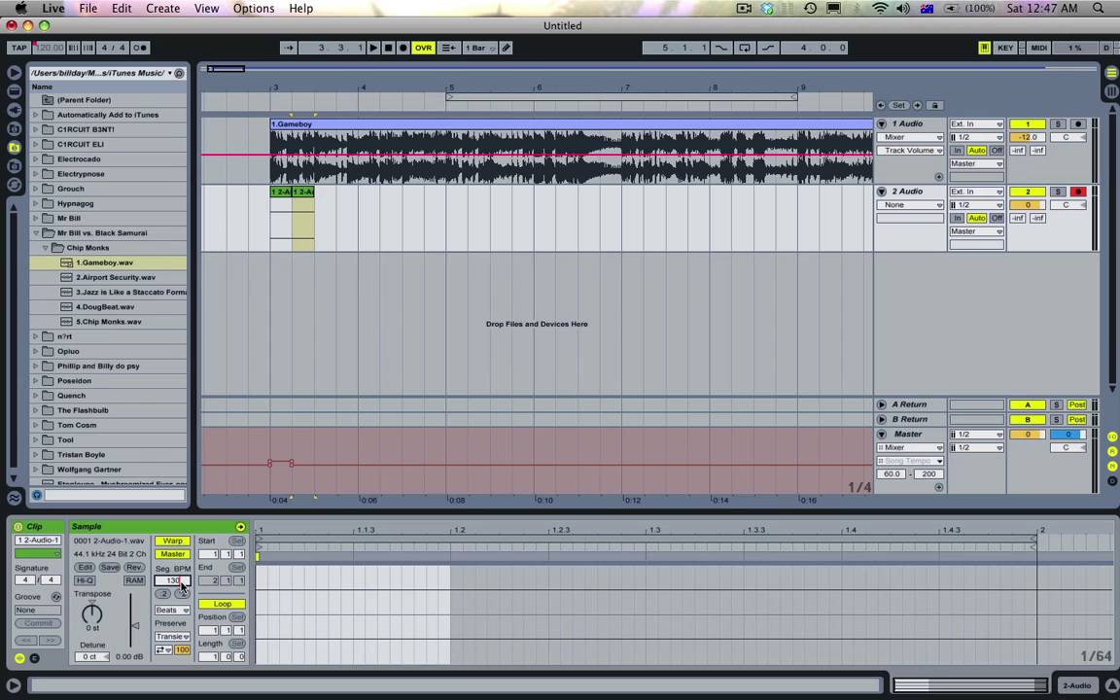
{"action": "type", "text": "130"}
{"action": "left_click", "coordinate": [301, 196]}
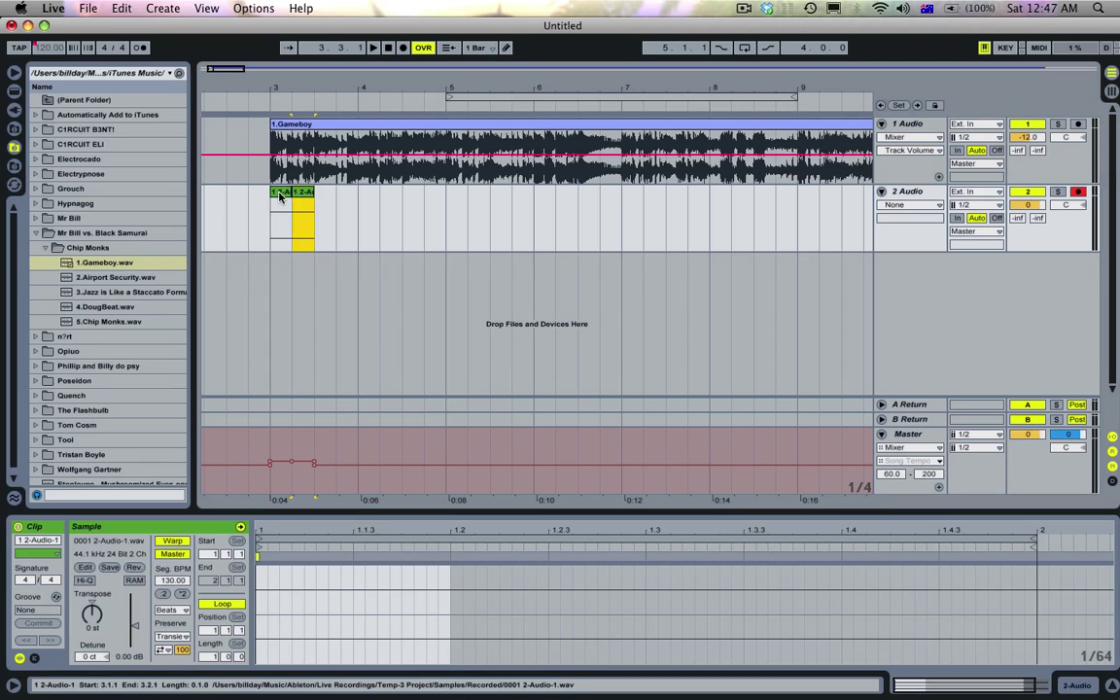
Step: Set the first one-beat clip's segment BPM to 120
{"action": "left_click", "coordinate": [279, 197]}
{"action": "left_click", "coordinate": [179, 581]}
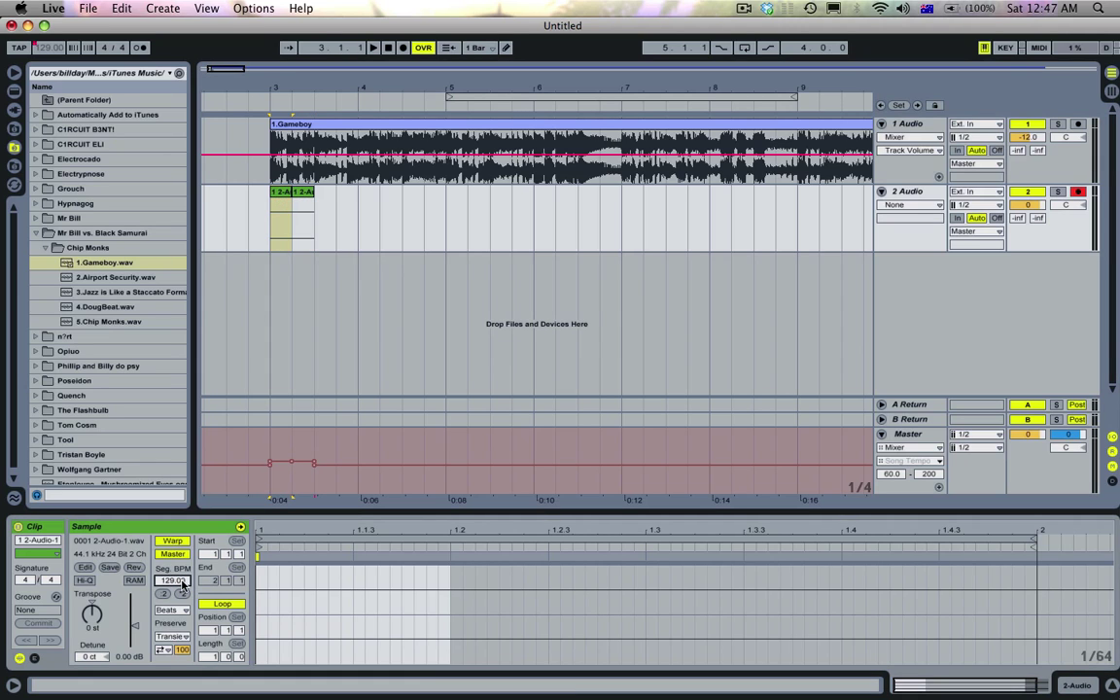
{"action": "type", "text": "120"}
{"action": "key", "text": "Return"}
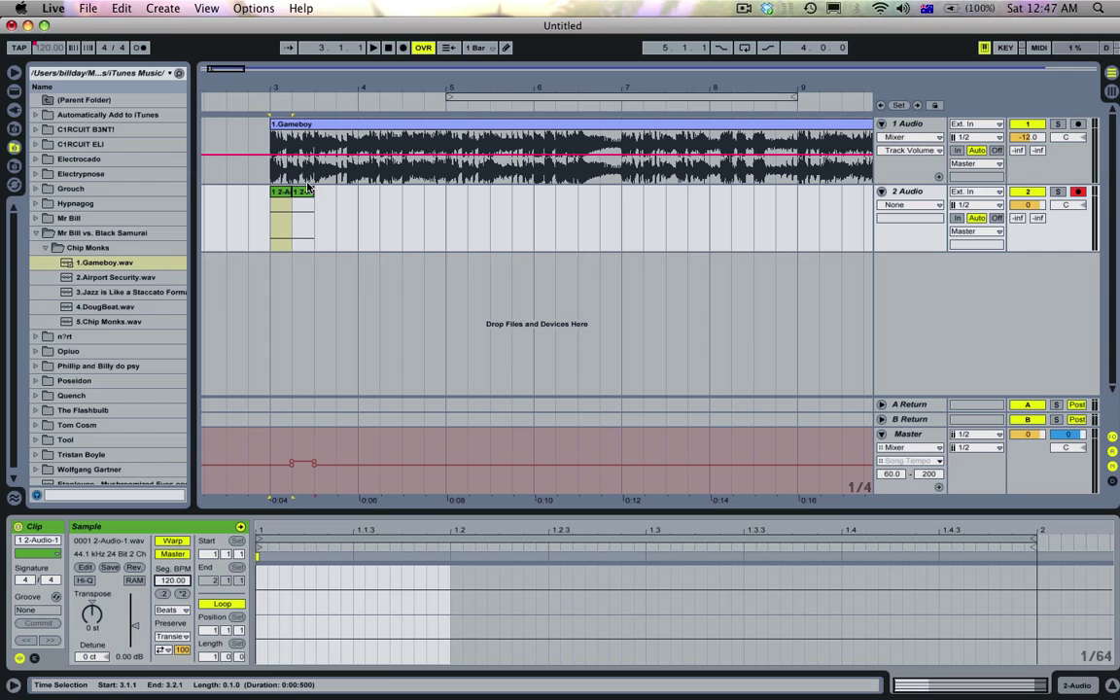
Step: Duplicate the second clip onto beat 3.3 and set the copy's segment BPM to 140
{"action": "left_click", "coordinate": [311, 179]}
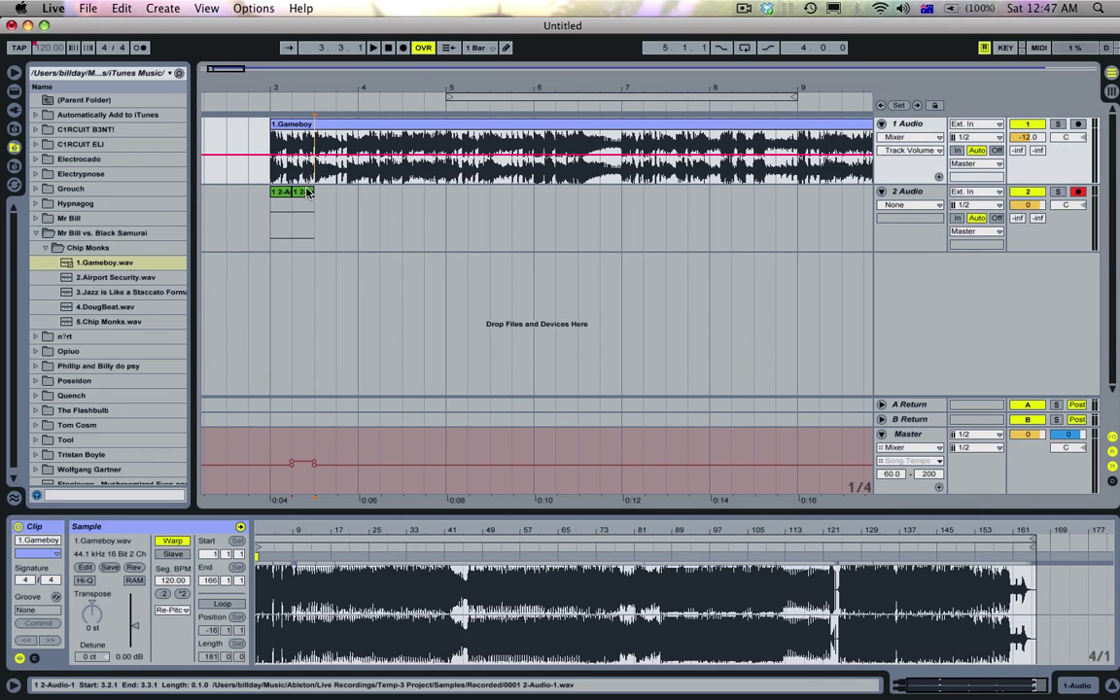
{"action": "left_click", "coordinate": [307, 192]}
{"action": "key", "text": "super+d"}
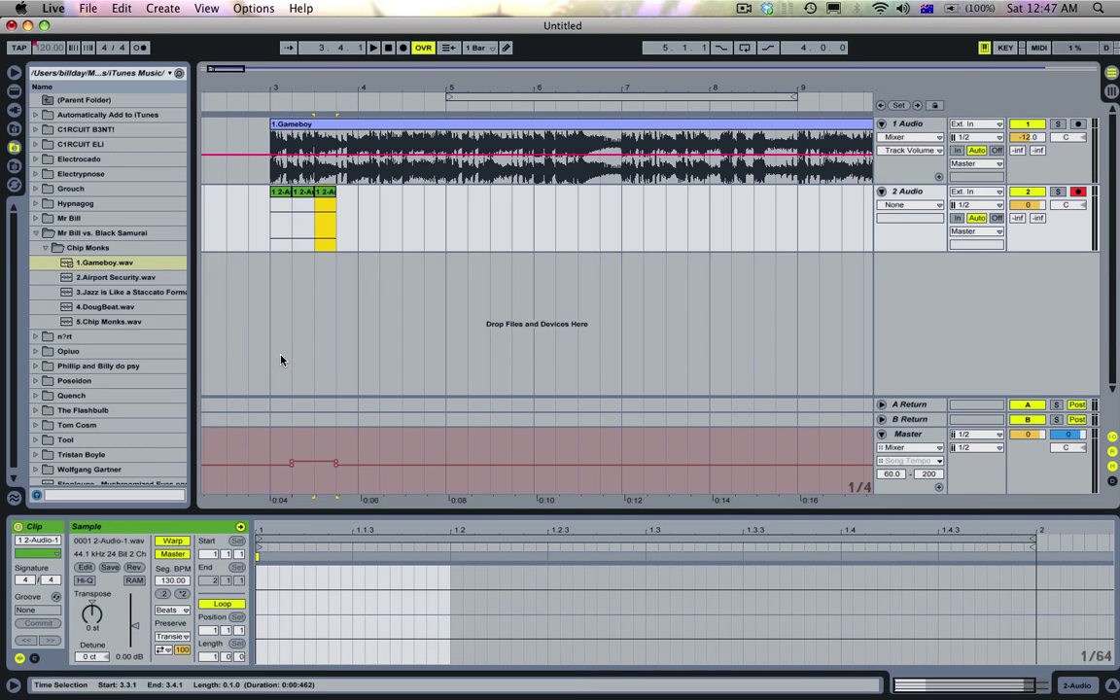
{"action": "left_click", "coordinate": [181, 583]}
{"action": "type", "text": "140"}
{"action": "key", "text": "Return"}
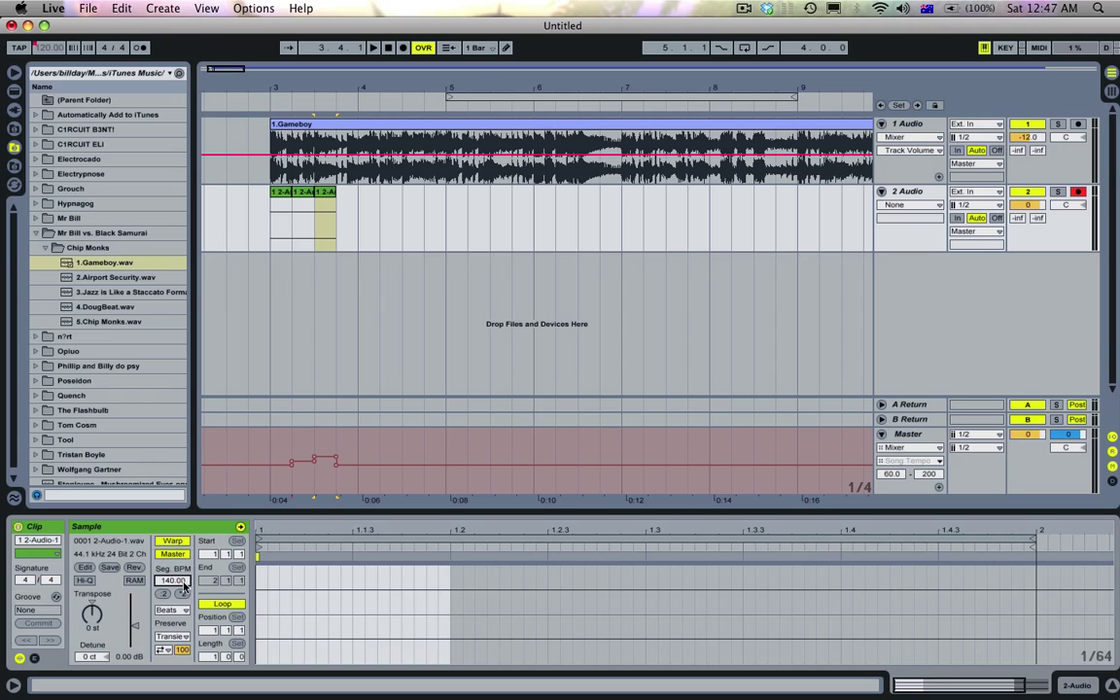
Step: Duplicate the third clip onto beat 3.4 and set the copy's segment BPM to 150
{"action": "left_click", "coordinate": [321, 194]}
{"action": "key", "text": "super+d"}
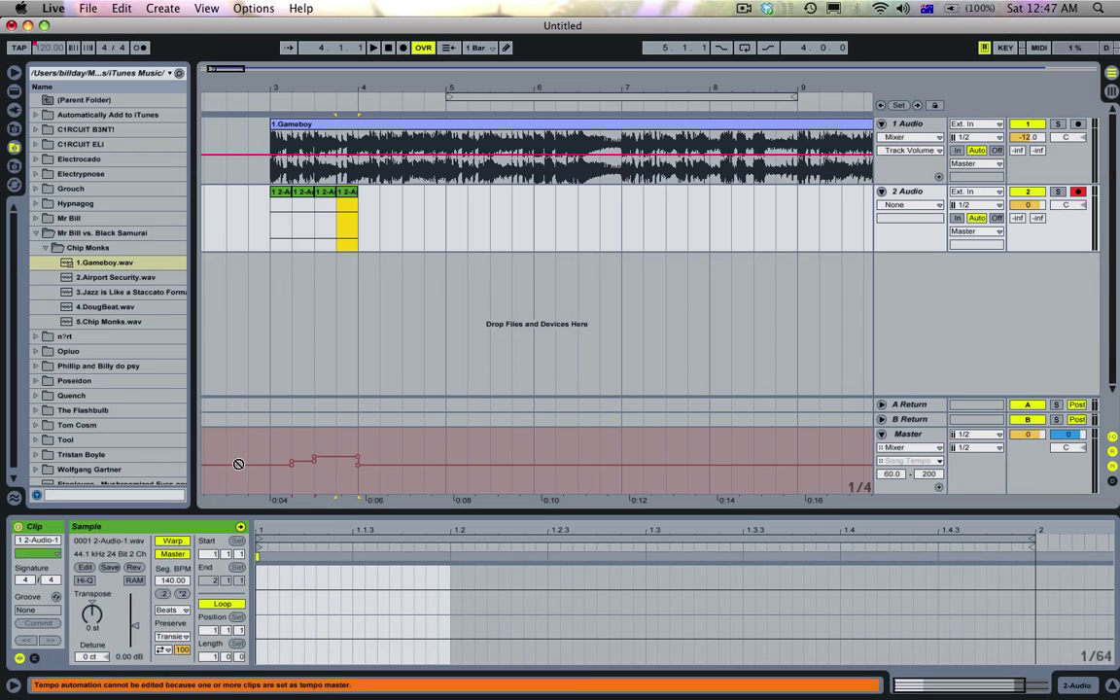
{"action": "left_click", "coordinate": [181, 583]}
{"action": "type", "text": "150"}
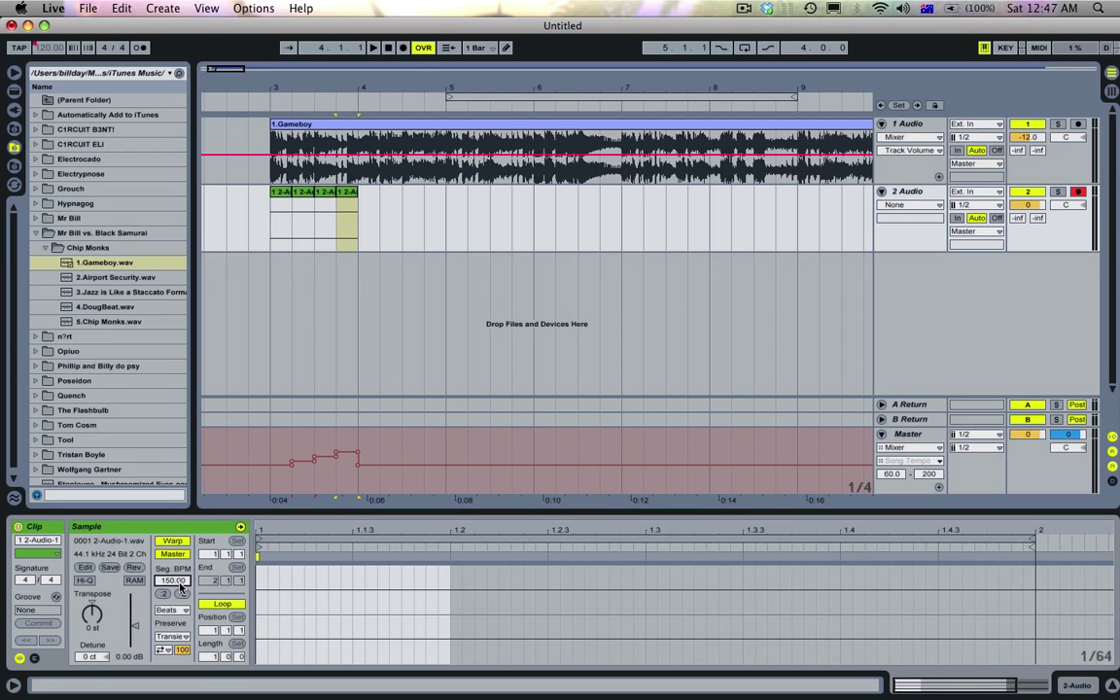
{"action": "key", "text": "Return"}
Step: Play the arrangement from the first one-beat clip at bar 3 to hear the rising tempo
{"action": "left_click", "coordinate": [352, 194]}
{"action": "left_click", "coordinate": [285, 193]}
{"action": "key", "text": "space"}
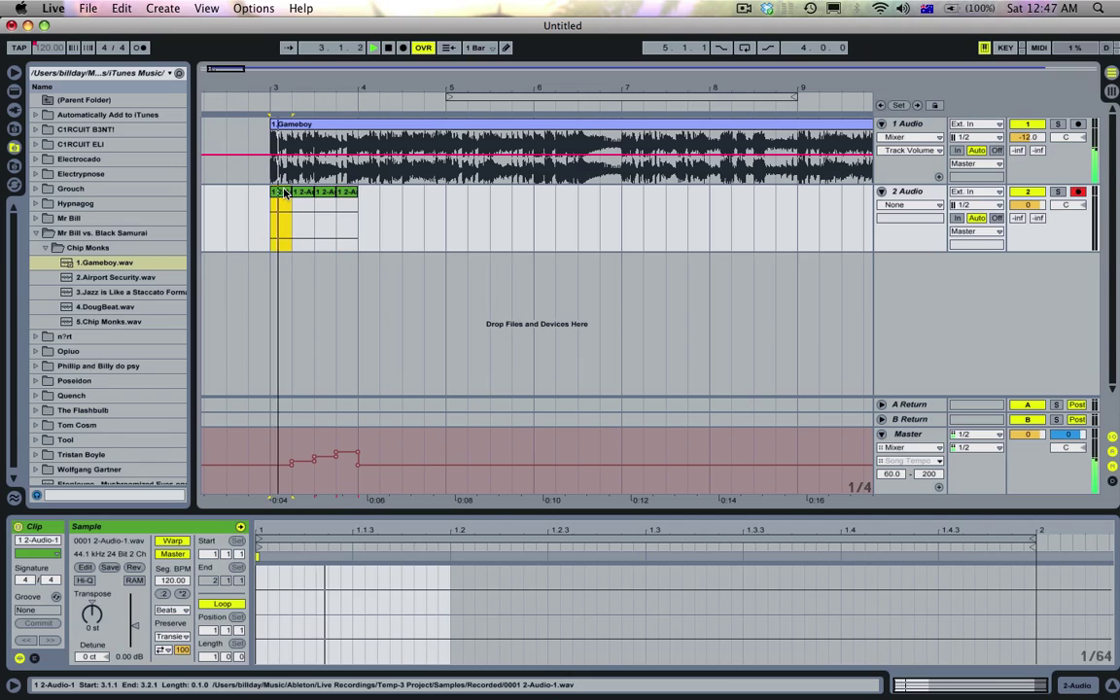
Step: Stop playback and duplicate the fourth clip onto bar 4, setting the copy's segment BPM to 160
{"action": "left_click", "coordinate": [348, 193]}
{"action": "key", "text": "space"}
{"action": "key", "text": "super+d"}
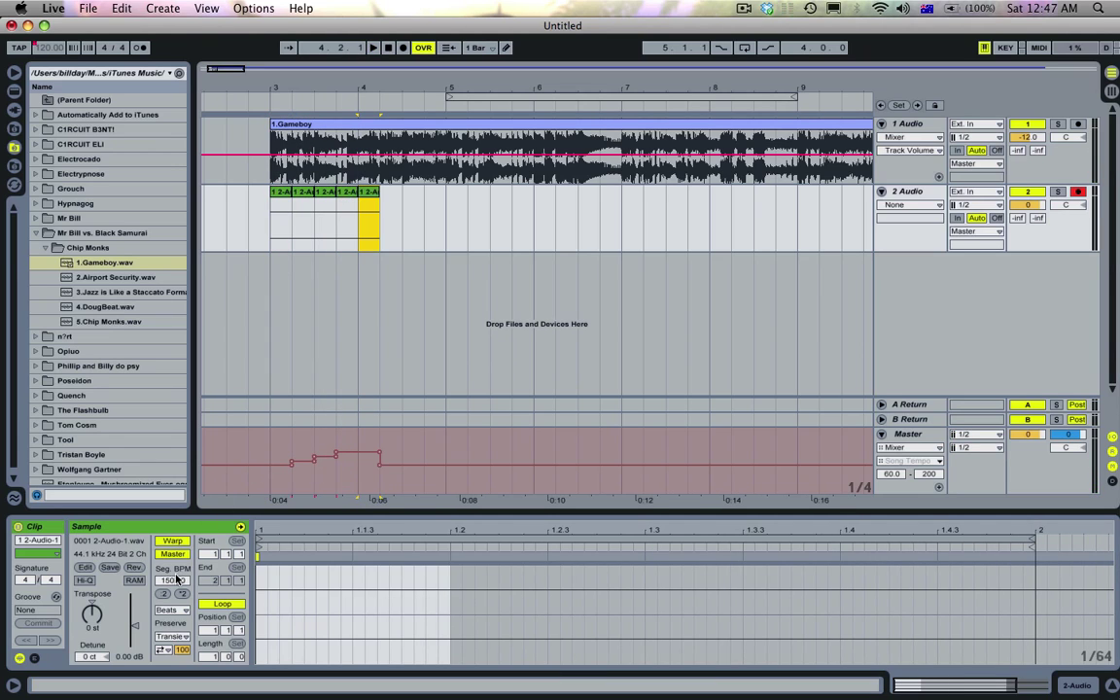
{"action": "left_click", "coordinate": [177, 580]}
{"action": "type", "text": "160"}
{"action": "key", "text": "Return"}
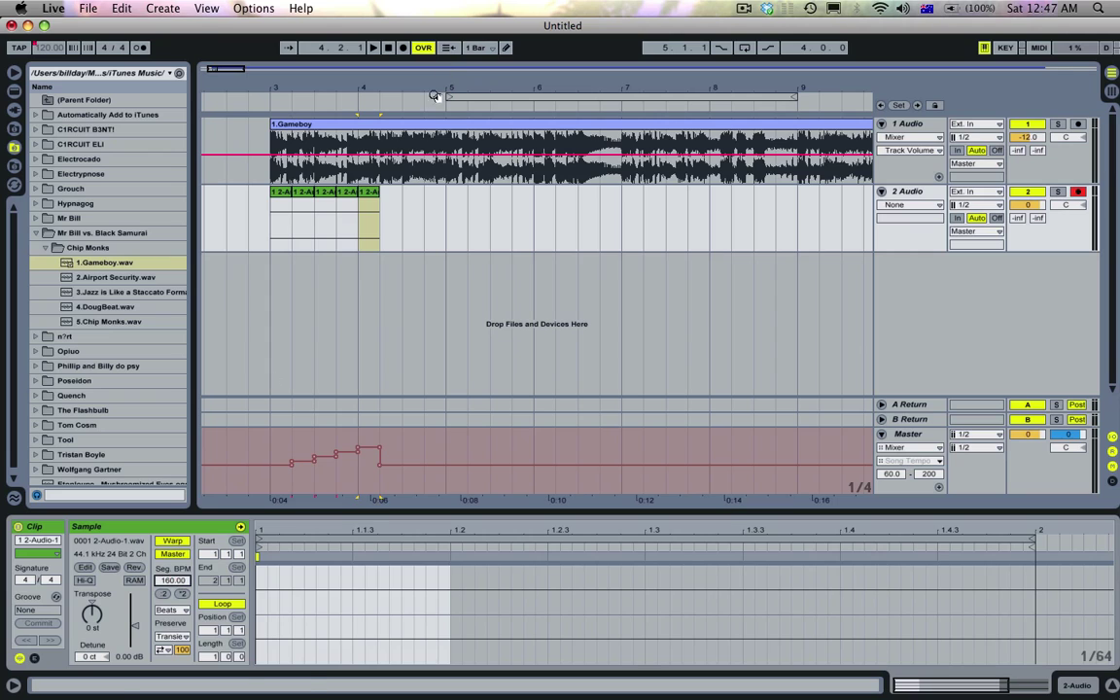
Step: Duplicate the 160 BPM clip onto beat 4.2
{"action": "left_click", "coordinate": [371, 193]}
{"action": "key", "text": "super+d"}
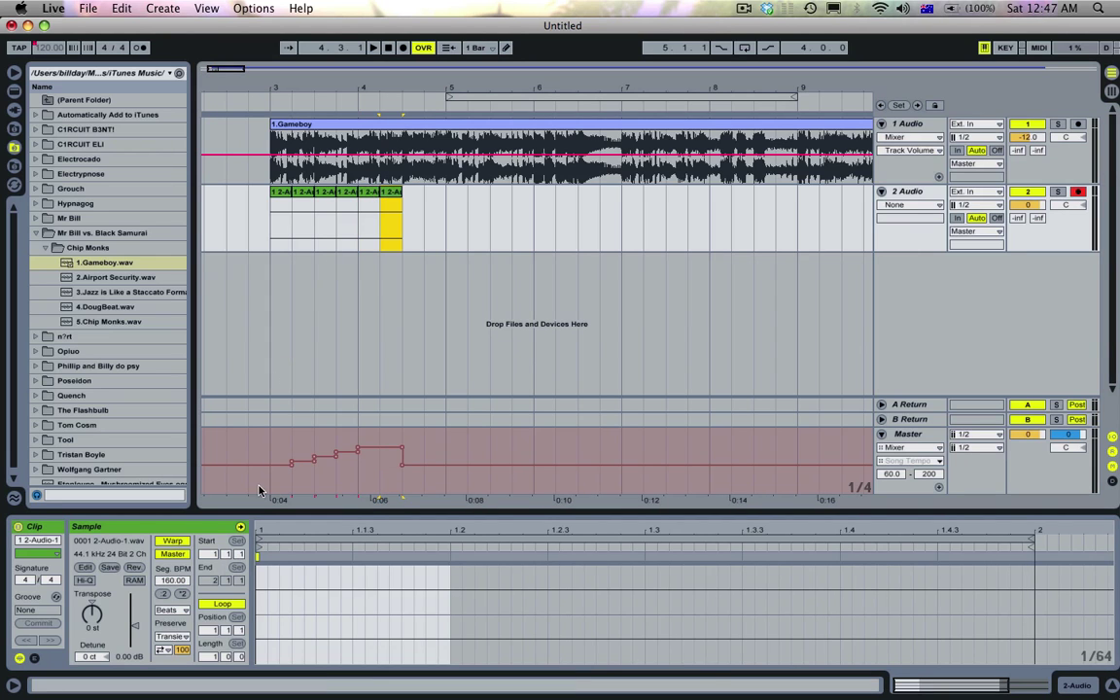
{"action": "left_click", "coordinate": [355, 221]}
{"action": "left_click", "coordinate": [347, 202]}
{"action": "left_click", "coordinate": [370, 194]}
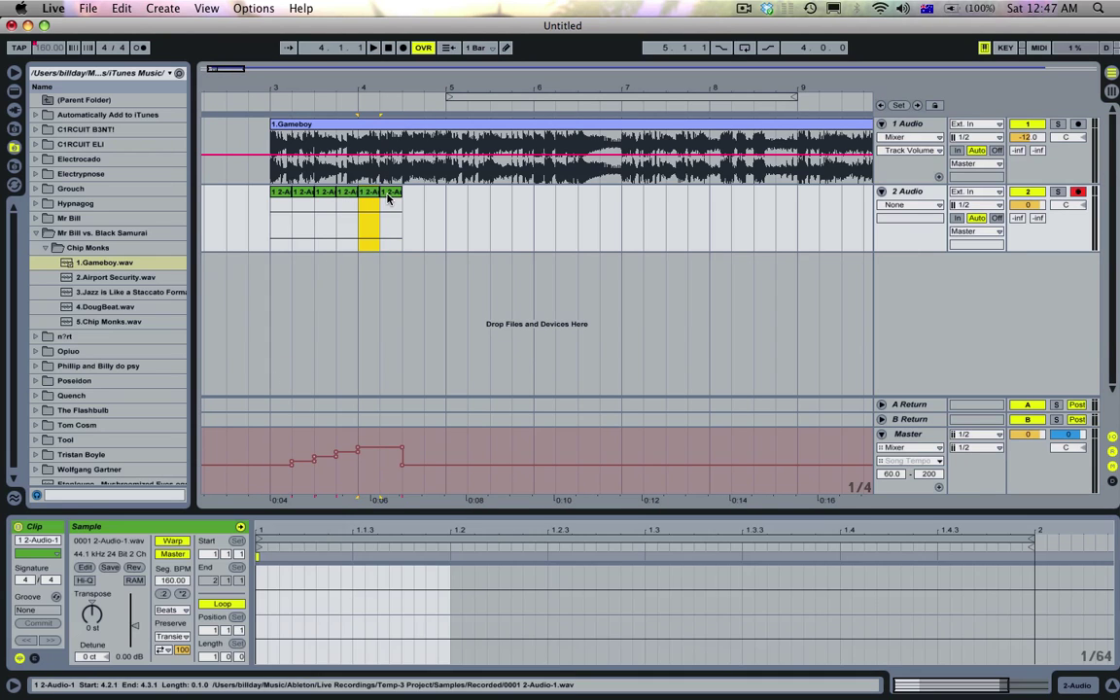
Step: Copy the 150 and 140 BPM clips onto beats 4.2 and 4.3, and the 120 BPM clip onto beat 4.4
{"action": "left_click_drag", "start_coordinate": [347, 193], "coordinate": [394, 194]}
{"action": "left_click", "coordinate": [323, 192]}
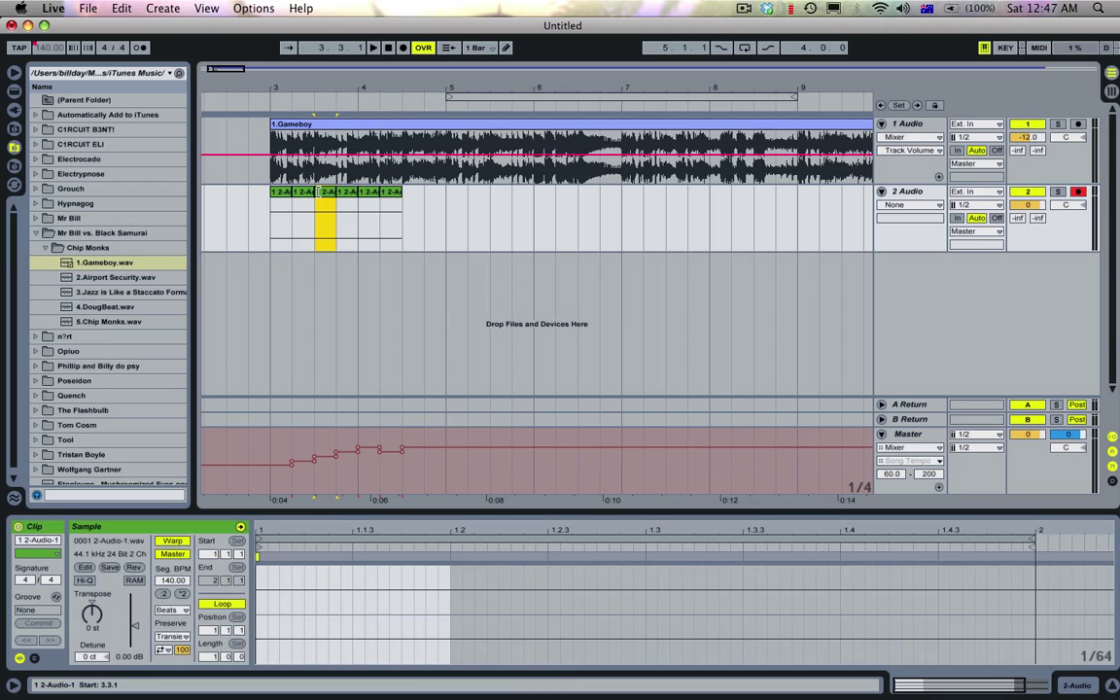
{"action": "left_click_drag", "start_coordinate": [324, 192], "coordinate": [433, 204]}
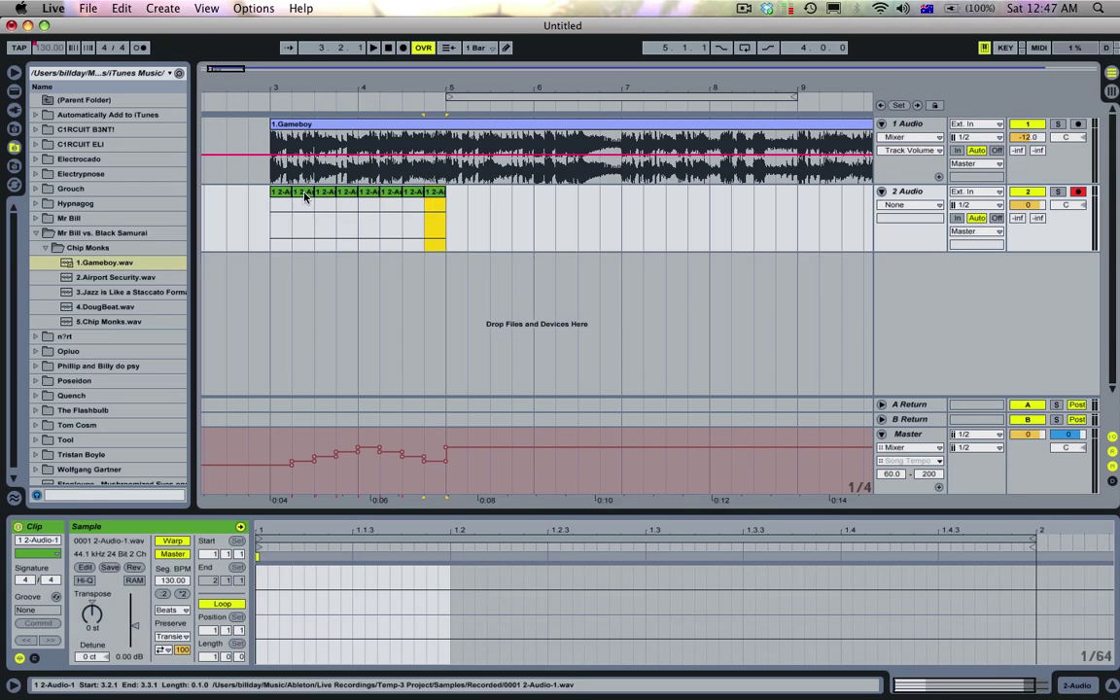
{"action": "left_click", "coordinate": [281, 194]}
{"action": "left_click_drag", "start_coordinate": [282, 193], "coordinate": [446, 211]}
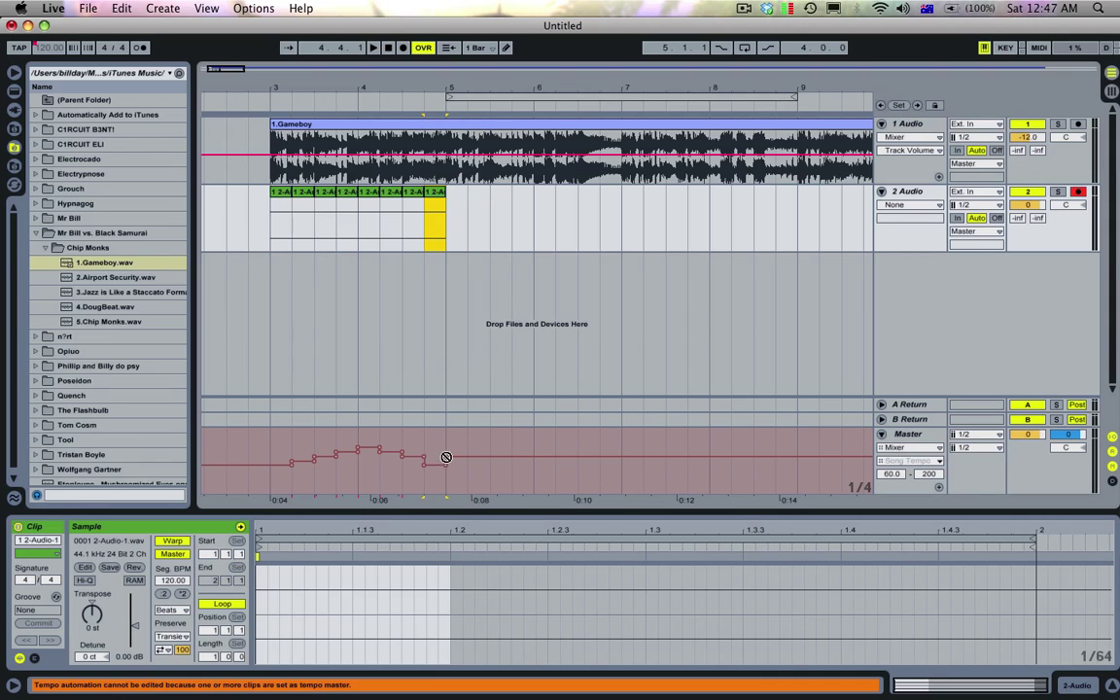
Step: Rename the 2 Audio track as Tempo Controls
{"action": "double_click", "coordinate": [907, 191]}
{"action": "type", "text": "Temp"}
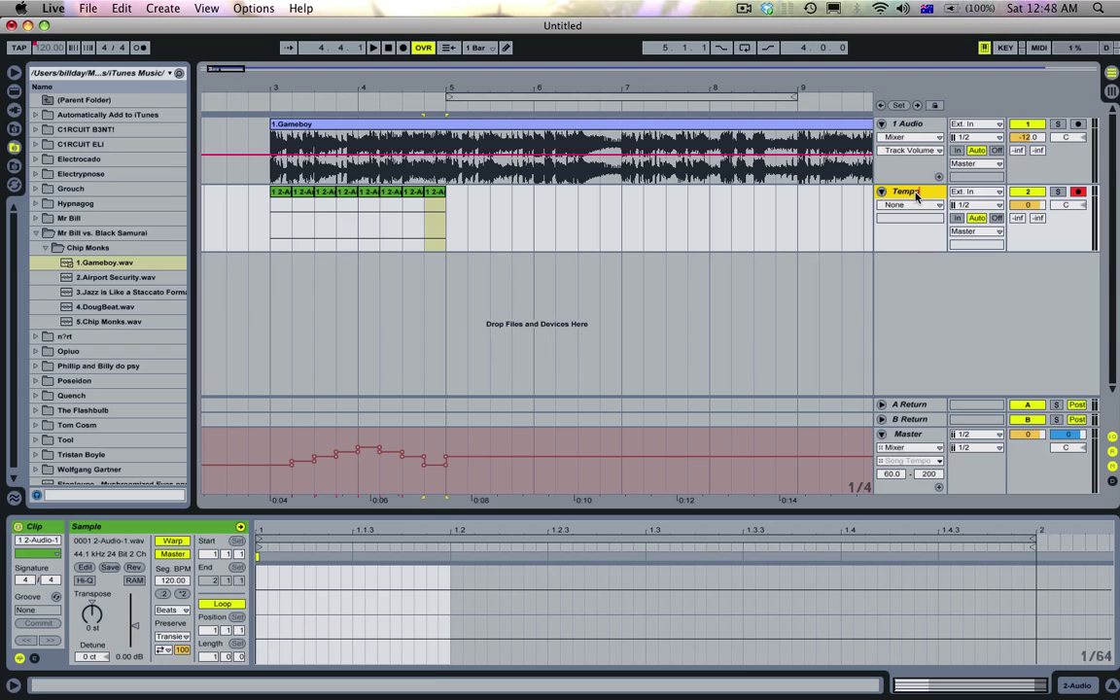
{"action": "type", "text": "o Controls"}
{"action": "key", "text": "Return"}
Step: Play the arrangement from bar 3 through the Tempo Controls clips to hear the tempo changes, and stop playback
{"action": "left_click", "coordinate": [269, 216]}
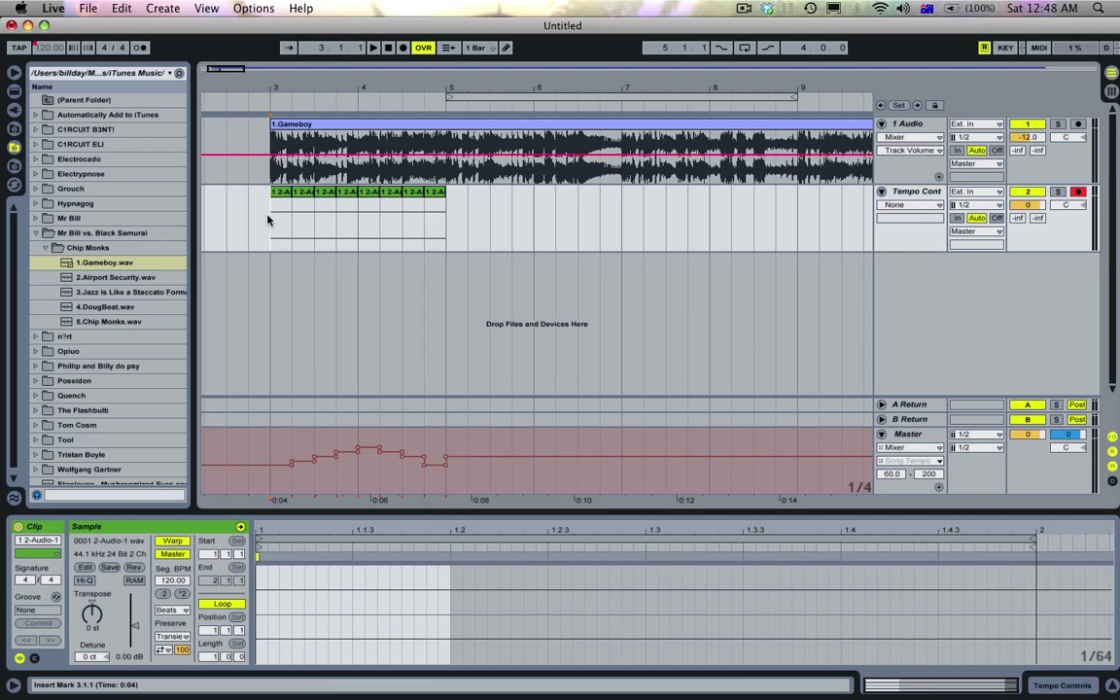
{"action": "left_click_drag", "start_coordinate": [356, 89], "coordinate": [331, 88]}
{"action": "key", "text": "space"}
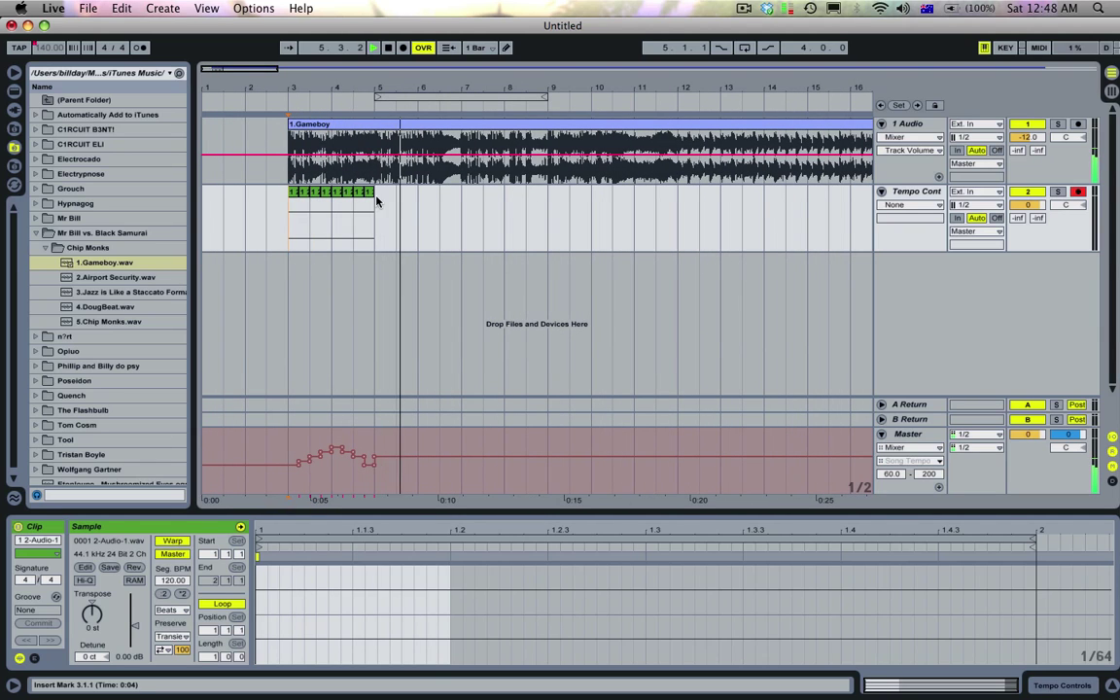
{"action": "key", "text": "space"}
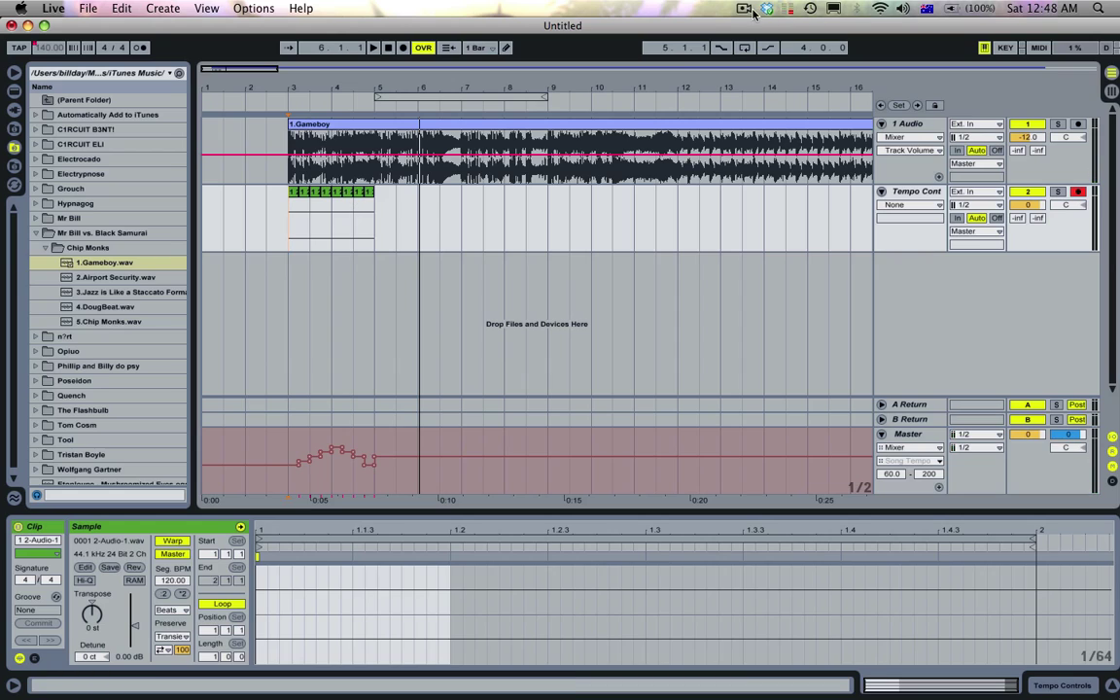